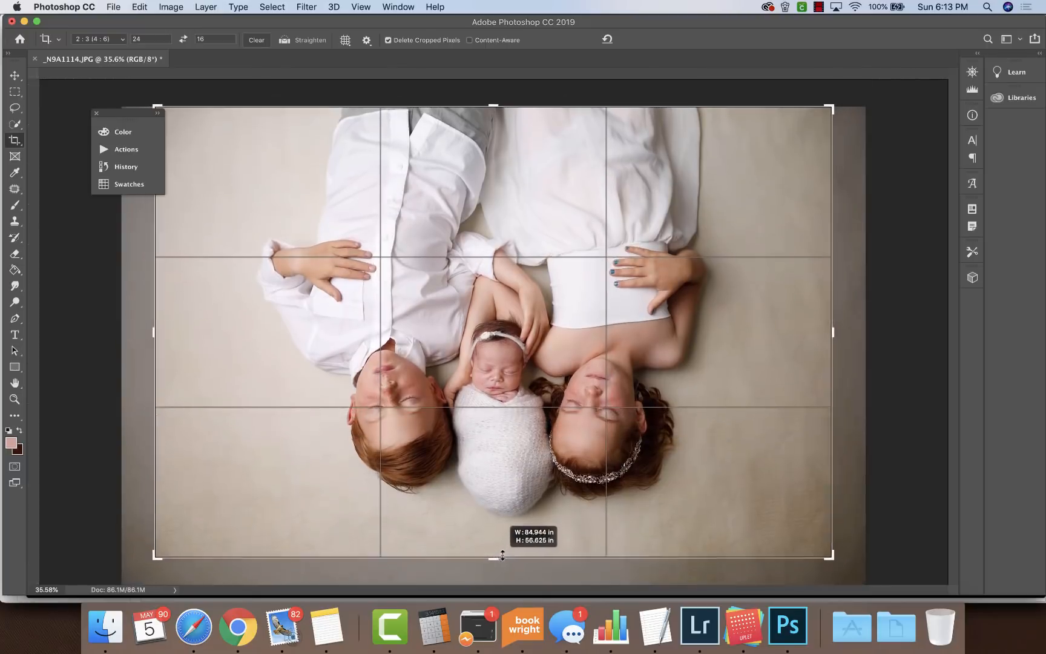
- Crop the photo at the 2:3 (4:6) ratio, framing it more tightly around the three children
{"action": "left_click_drag", "start_coordinate": [502, 107], "coordinate": [505, 133]}
{"action": "left_click_drag", "start_coordinate": [635, 303], "coordinate": [624, 322]}
{"action": "left_click_drag", "start_coordinate": [493, 133], "coordinate": [493, 127]}
{"action": "key", "text": "Return"}
{"action": "key", "text": "v"}
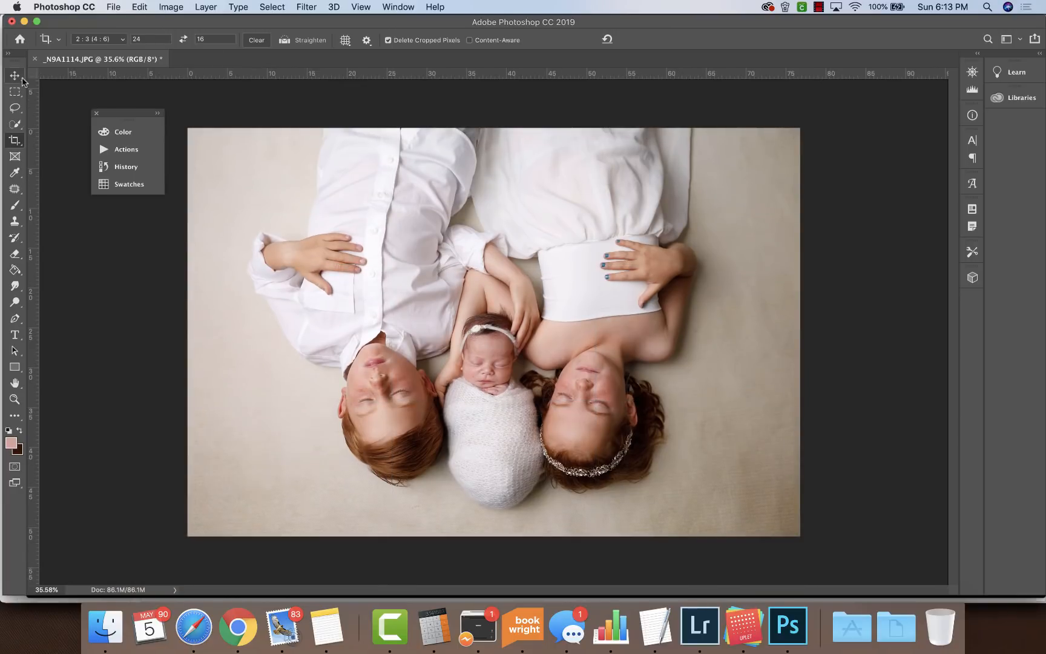
- Slightly reduce the saturation of the Reds in the photo with a Hue/Saturation adjustment
{"action": "key", "text": "super+equal"}
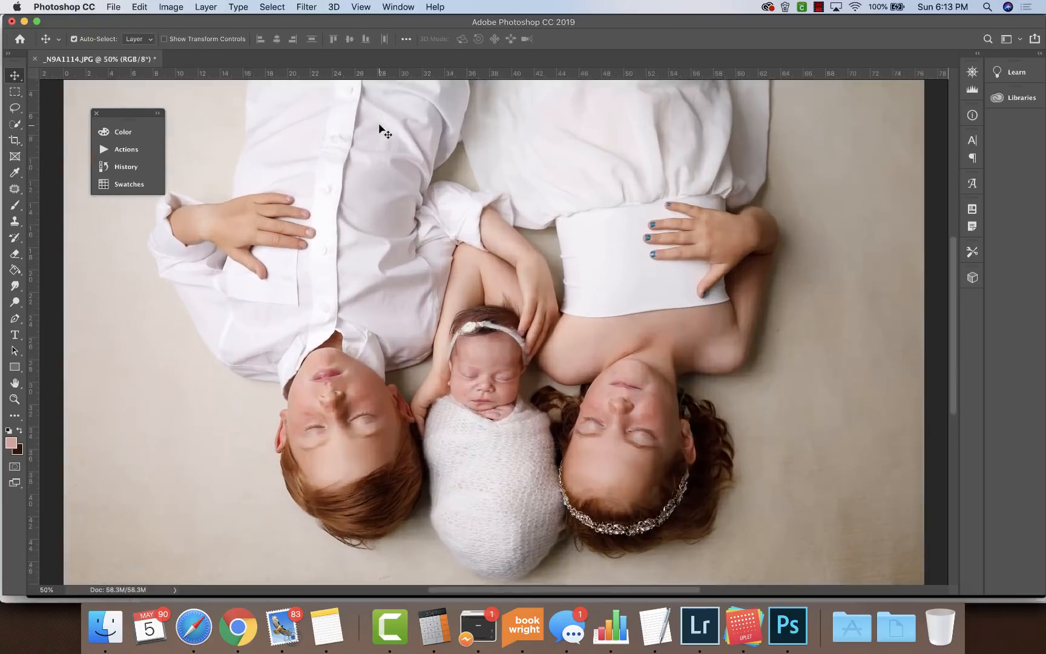
{"action": "left_click", "coordinate": [172, 7]}
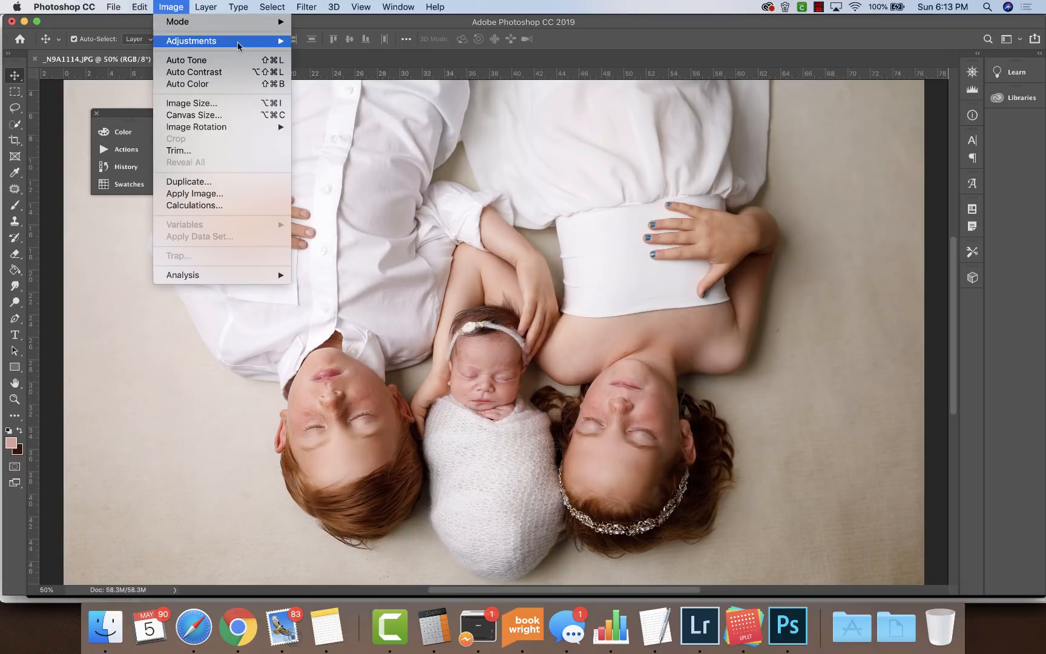
{"action": "mouse_move", "coordinate": [191, 40]}
{"action": "left_click", "coordinate": [338, 108]}
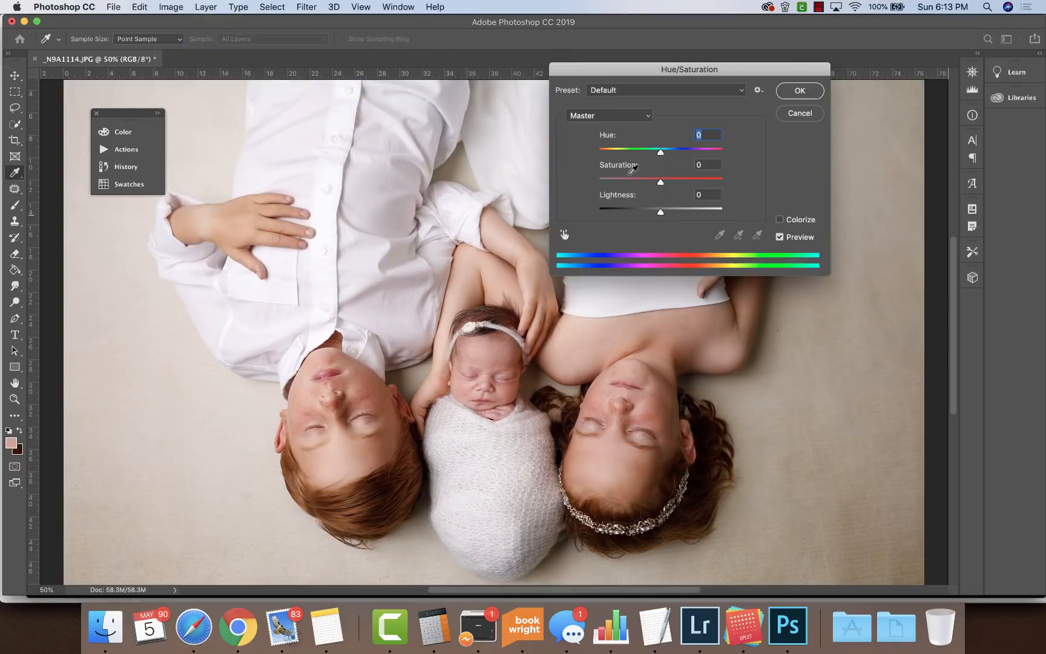
{"action": "left_click", "coordinate": [621, 116]}
{"action": "left_click", "coordinate": [666, 178]}
{"action": "key", "text": "alt+3"}
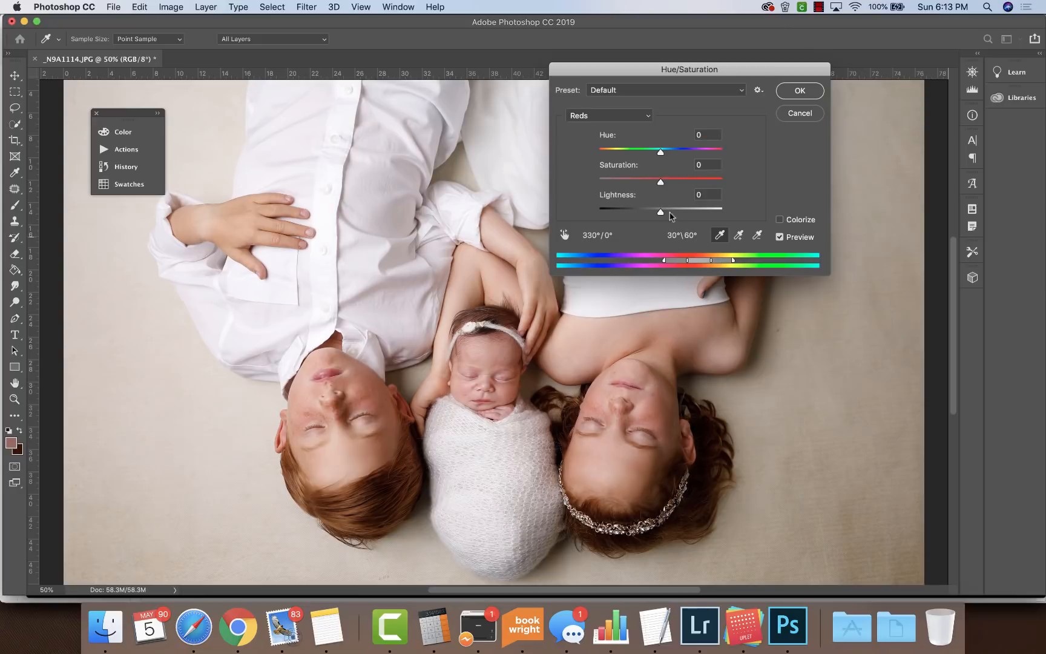
{"action": "left_click_drag", "start_coordinate": [661, 185], "coordinate": [660, 185]}
{"action": "left_click", "coordinate": [804, 94]}
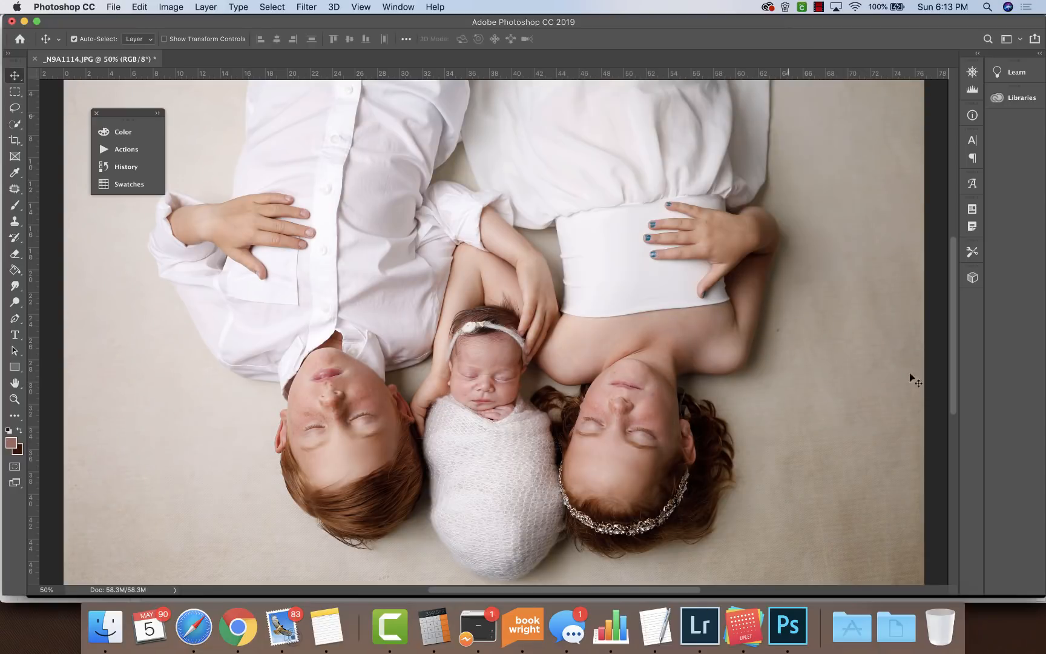
- Brighten the photo slightly with a Curves adjustment
{"action": "left_click", "coordinate": [171, 6]}
{"action": "mouse_move", "coordinate": [176, 41]}
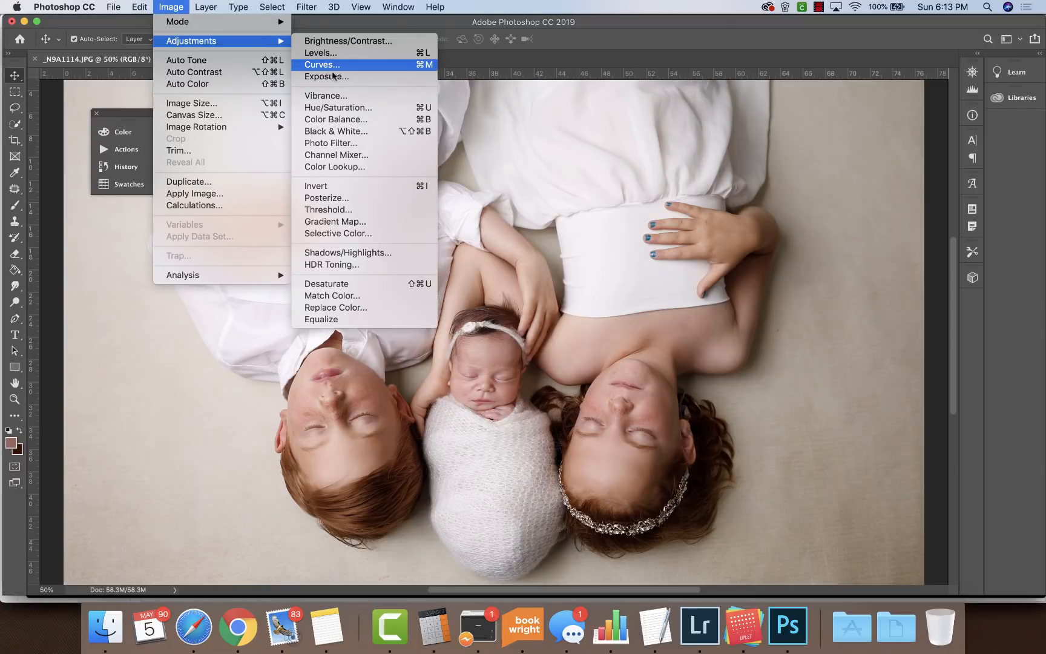
{"action": "left_click", "coordinate": [332, 61]}
{"action": "left_click_drag", "start_coordinate": [680, 329], "coordinate": [679, 327]}
{"action": "left_click", "coordinate": [944, 189]}
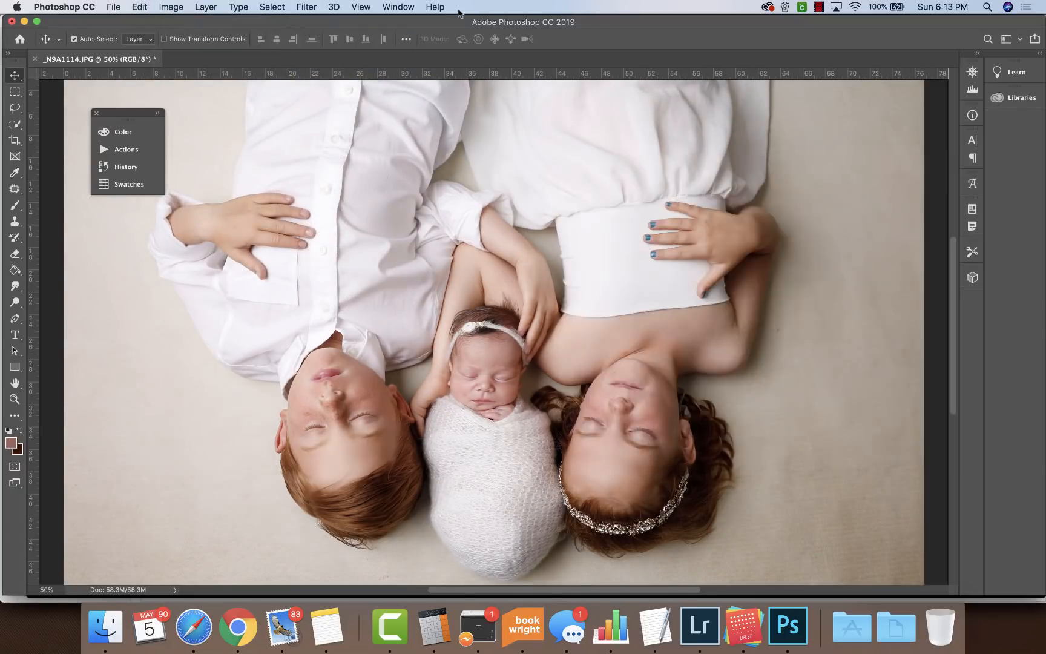
- Run the MANUAL - CHOOSE YOUR OWN action from the LSP COLOR PALETTE COLLECTION set
{"action": "left_click", "coordinate": [398, 6]}
{"action": "left_click", "coordinate": [421, 95]}
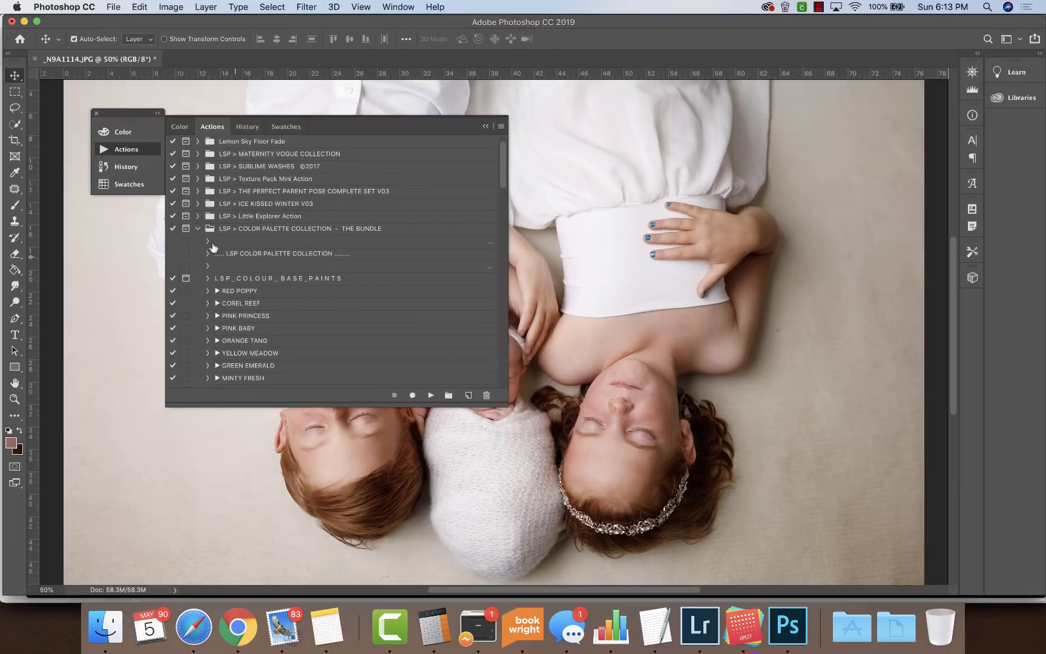
{"action": "left_click", "coordinate": [288, 233]}
{"action": "scroll", "coordinate": [311, 261], "scroll_direction": "down", "scroll_amount": 5}
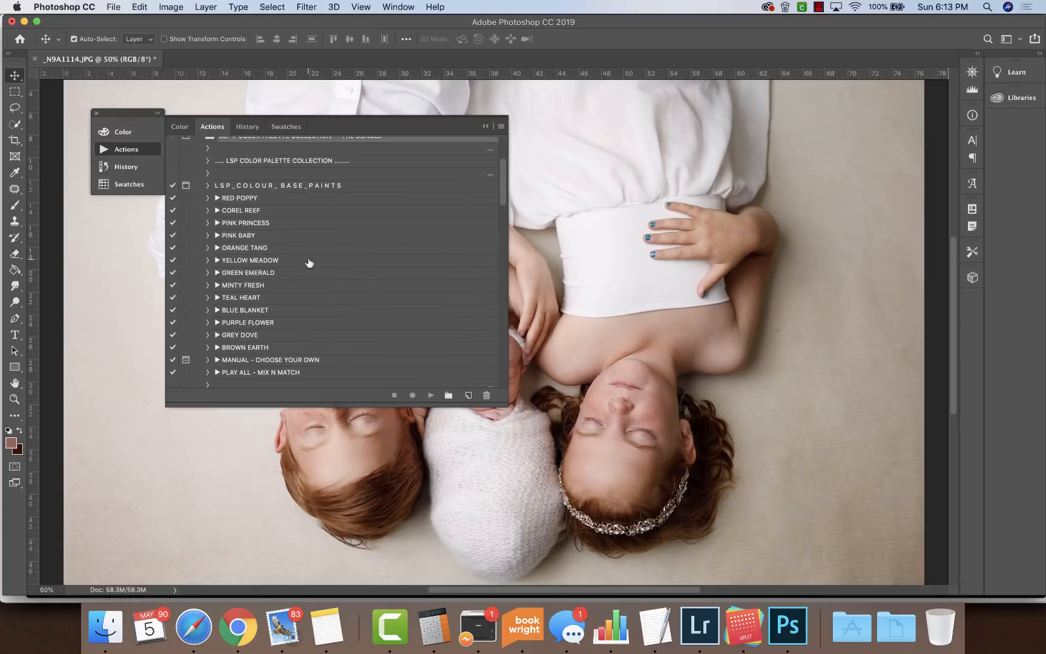
{"action": "left_click", "coordinate": [298, 335]}
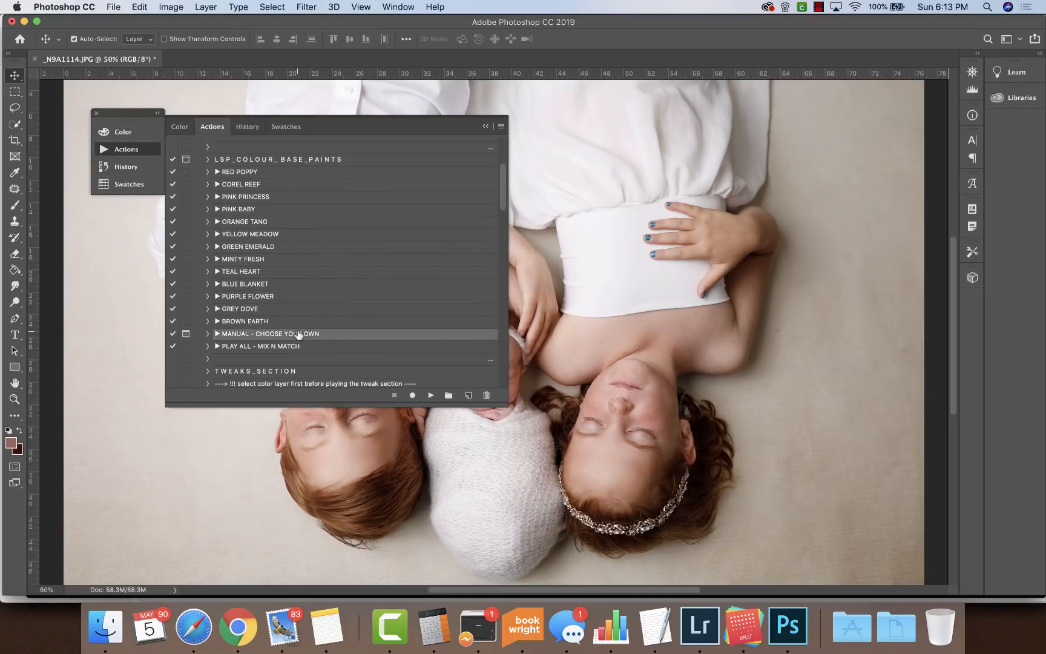
{"action": "left_click", "coordinate": [431, 396]}
{"action": "left_click", "coordinate": [621, 344]}
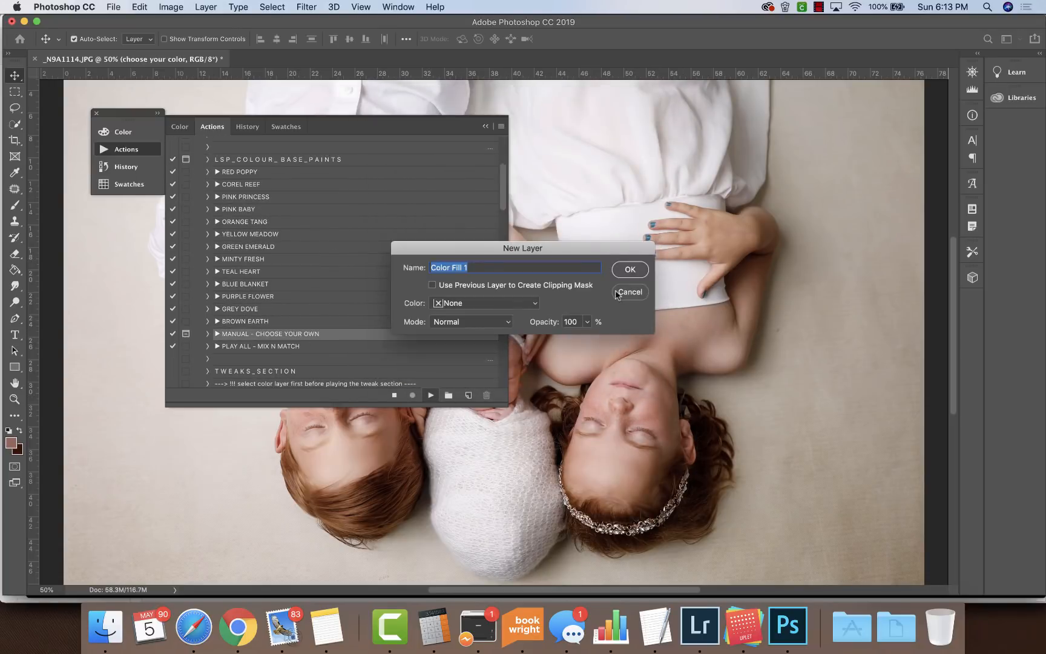
- Create the action's color fill layer with color c0a087, sampled from the skin of the girl's hand
{"action": "left_click", "coordinate": [629, 270]}
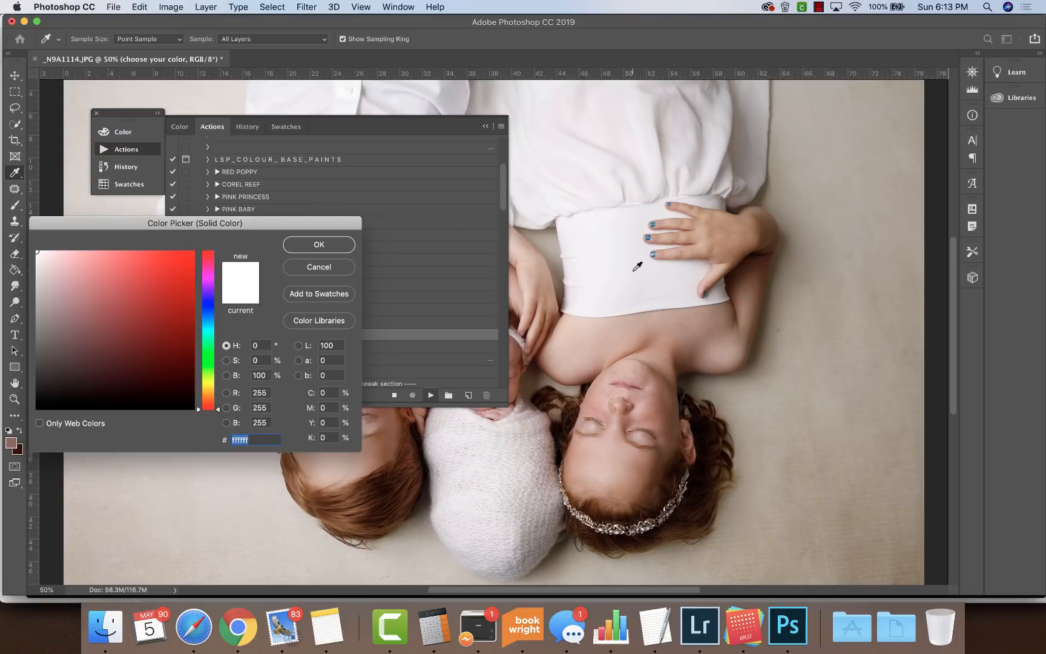
{"action": "left_click", "coordinate": [703, 219]}
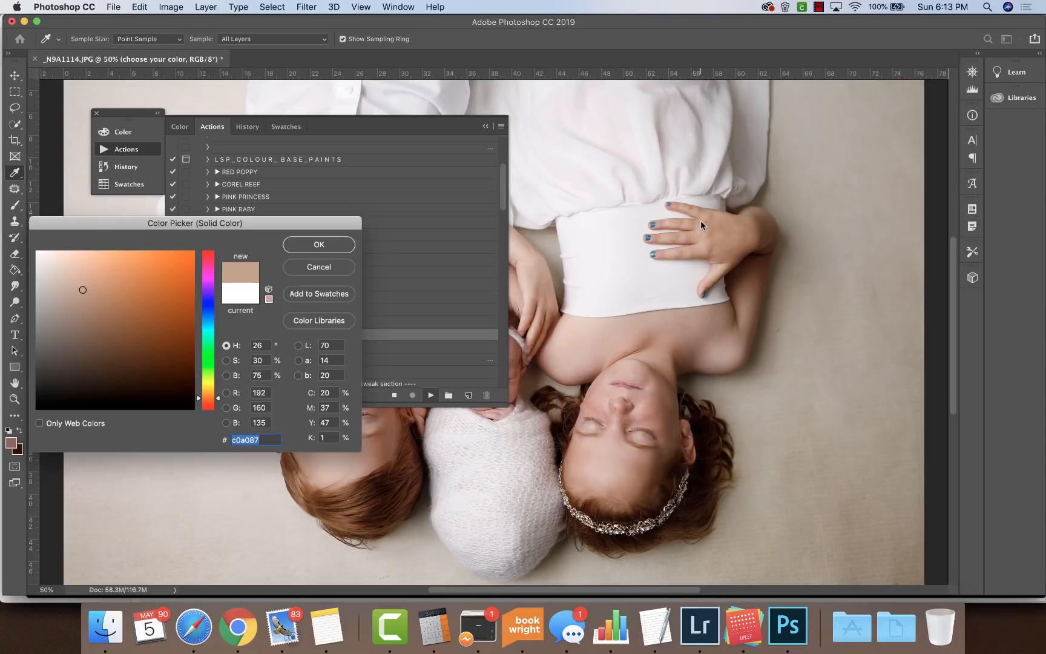
{"action": "key", "text": "Return"}
{"action": "left_click", "coordinate": [485, 126]}
- Paint the fill color over the blue polish on all five of the girl's fingernails at 200% zoom
{"action": "left_click", "coordinate": [361, 6]}
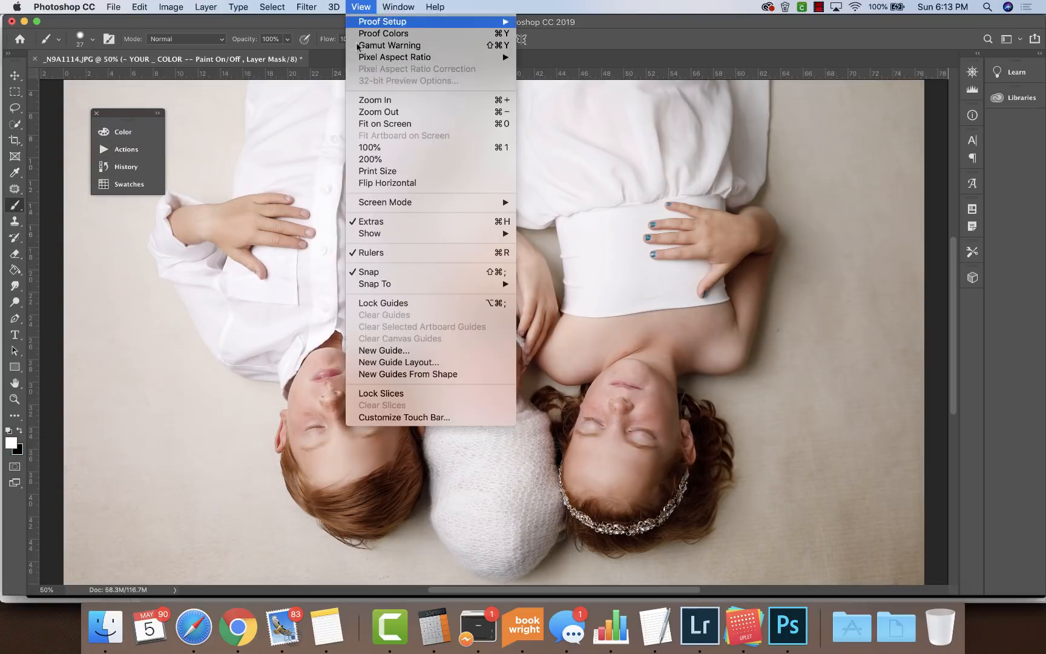
{"action": "left_click", "coordinate": [390, 159]}
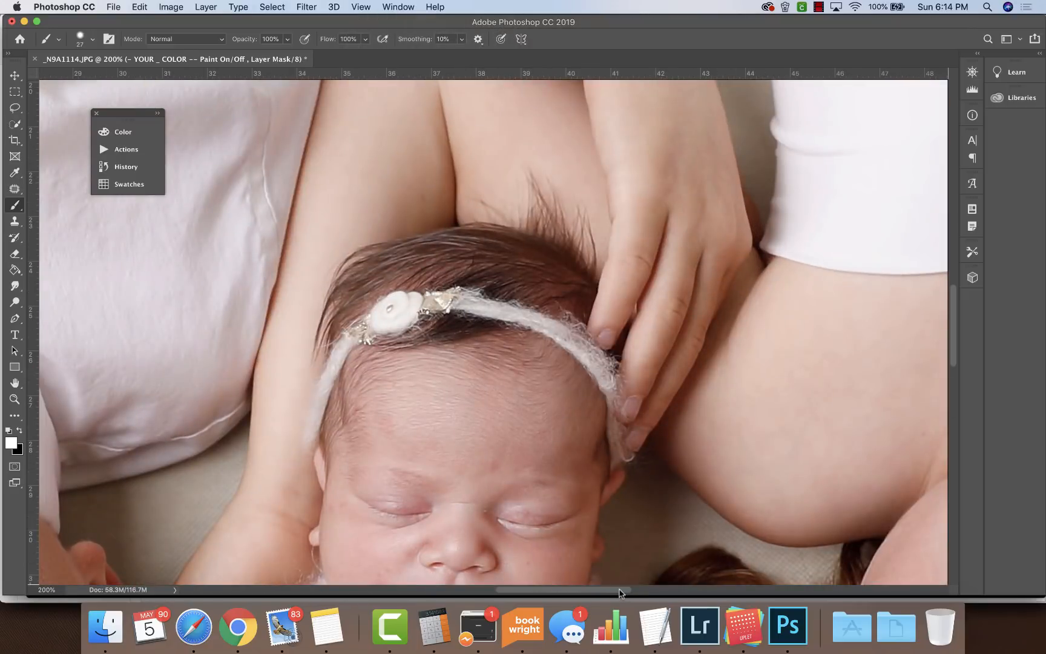
{"action": "scroll", "coordinate": [567, 322], "scroll_direction": "right", "scroll_amount": 15}
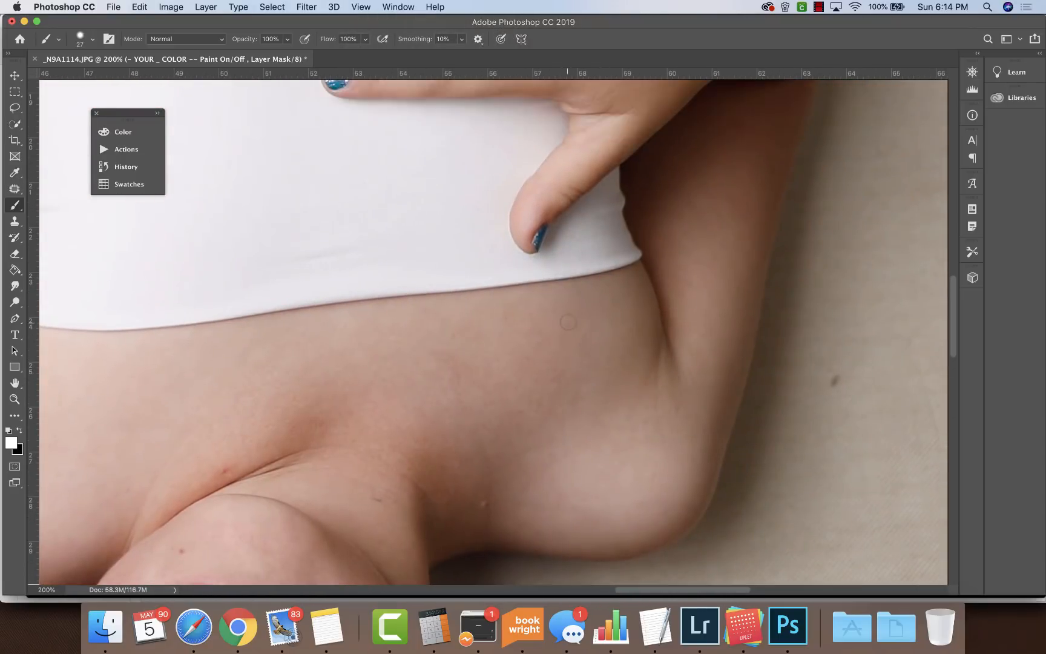
{"action": "scroll", "coordinate": [568, 322], "scroll_direction": "up", "scroll_amount": 5}
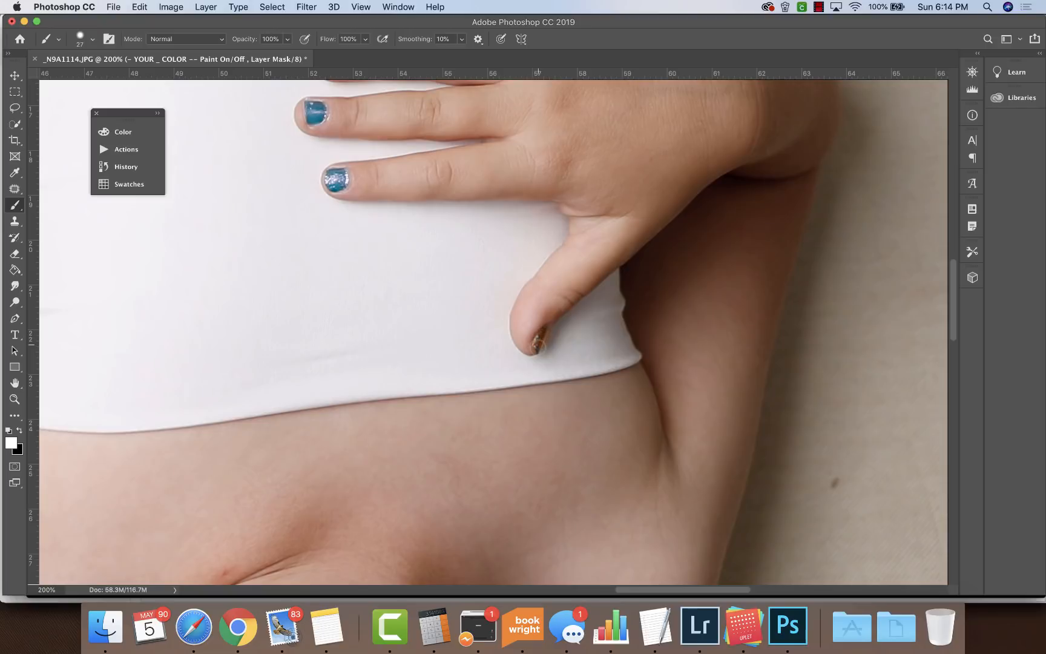
{"action": "scroll", "coordinate": [543, 331], "scroll_direction": "up", "scroll_amount": 7}
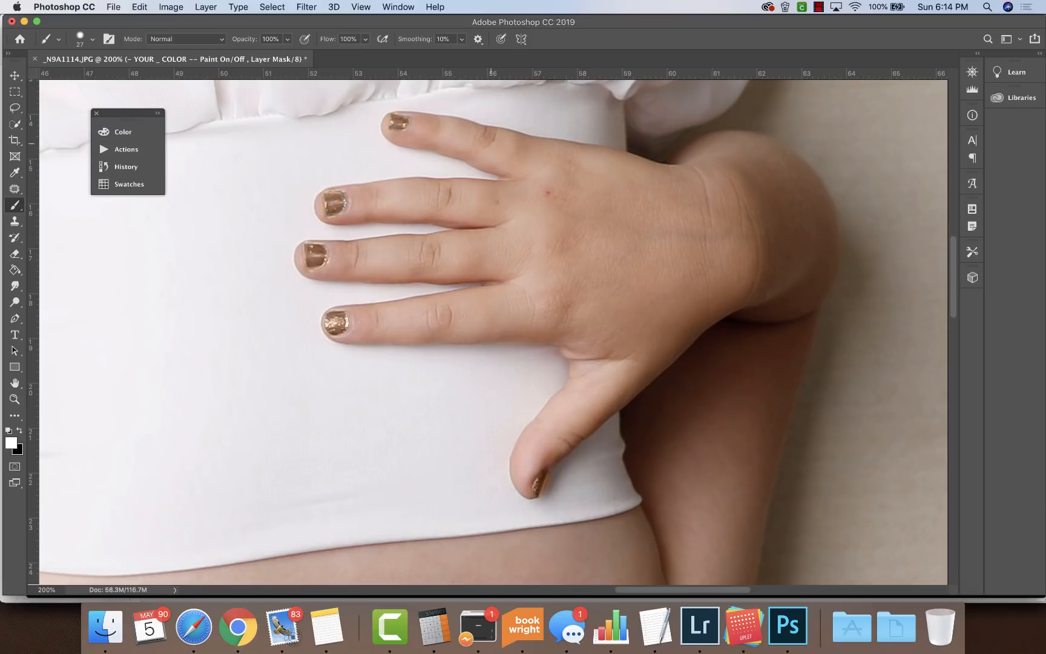
- Refine the edges of the recolored fingernails on the layer mask with the Eraser and Brush tools
{"action": "left_click", "coordinate": [16, 253]}
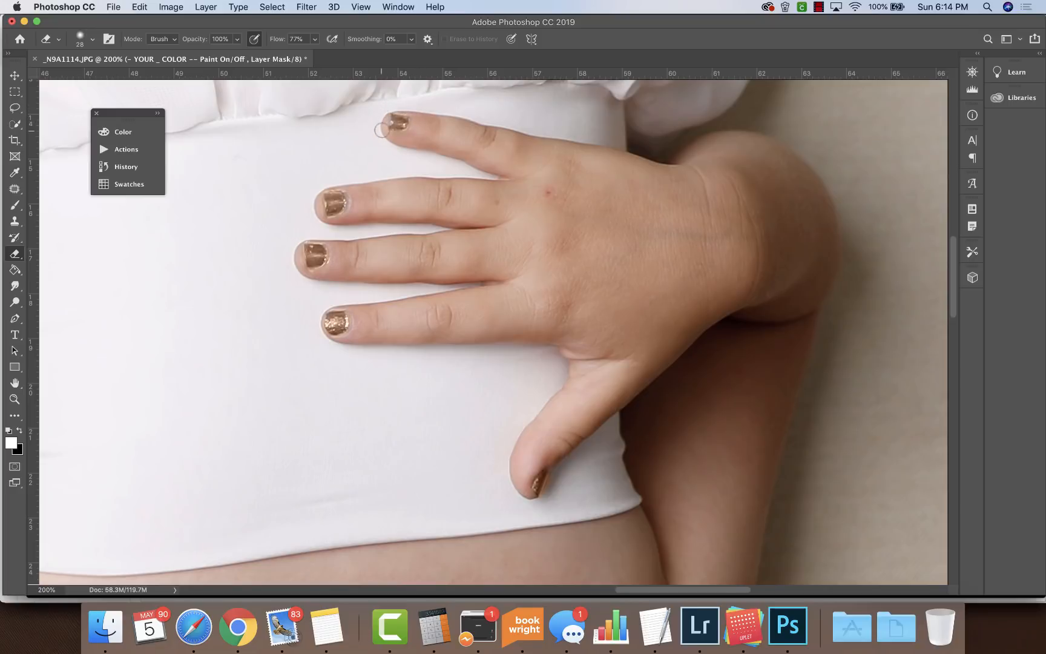
{"action": "left_click", "coordinate": [139, 7]}
{"action": "left_click", "coordinate": [137, 21]}
{"action": "left_click", "coordinate": [14, 205]}
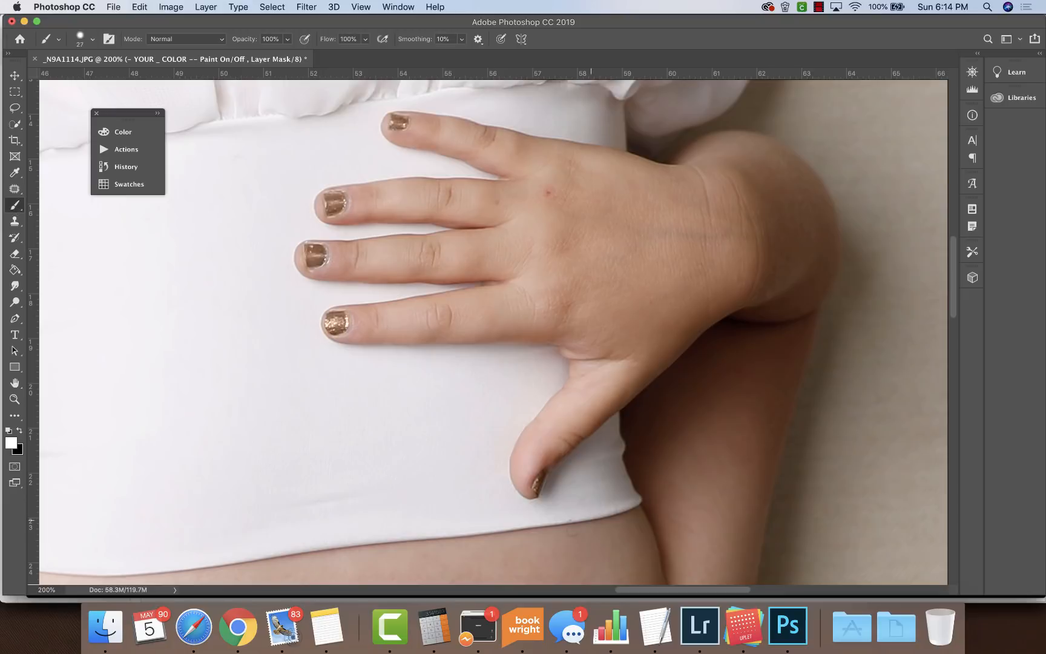
{"action": "left_click", "coordinate": [15, 253]}
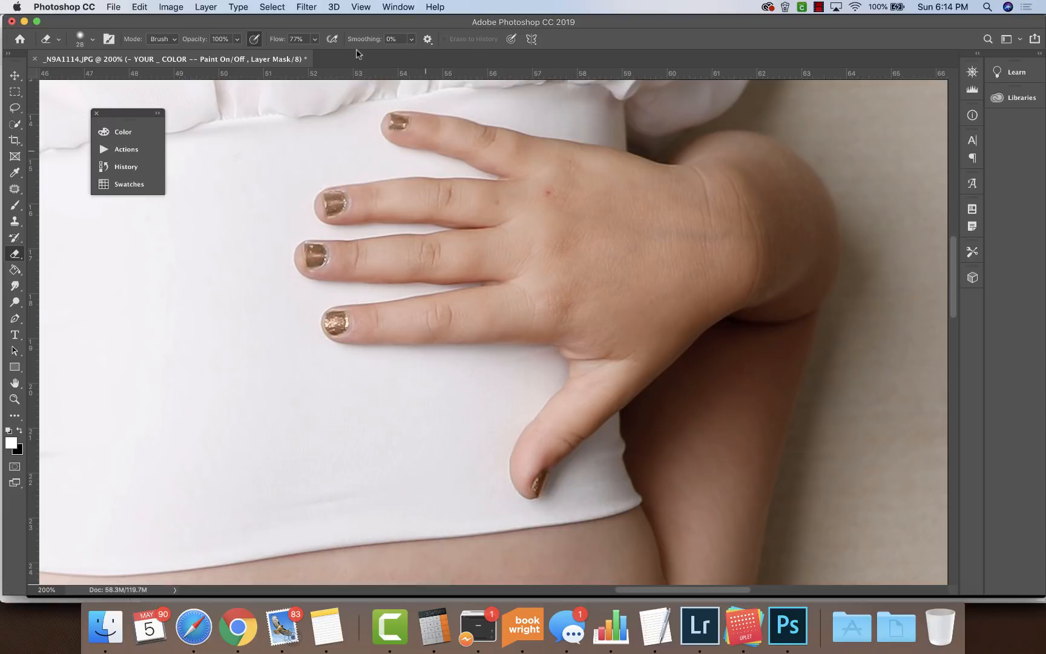
- Fit the photo on screen and merge its visible layers into one
{"action": "left_click", "coordinate": [361, 6]}
{"action": "left_click", "coordinate": [397, 124]}
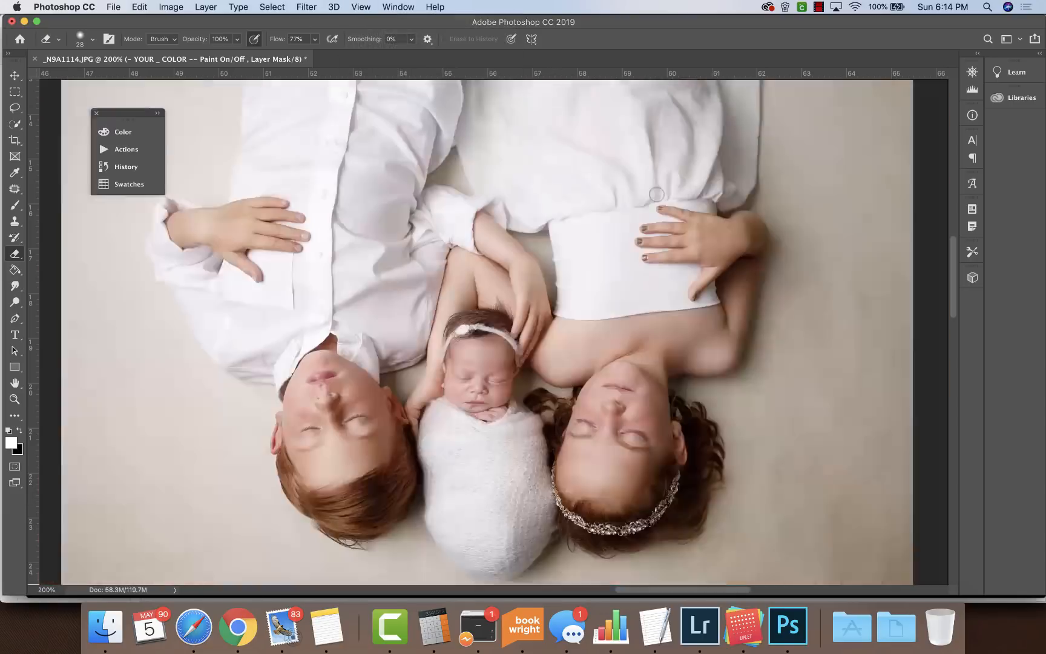
{"action": "left_click", "coordinate": [186, 5]}
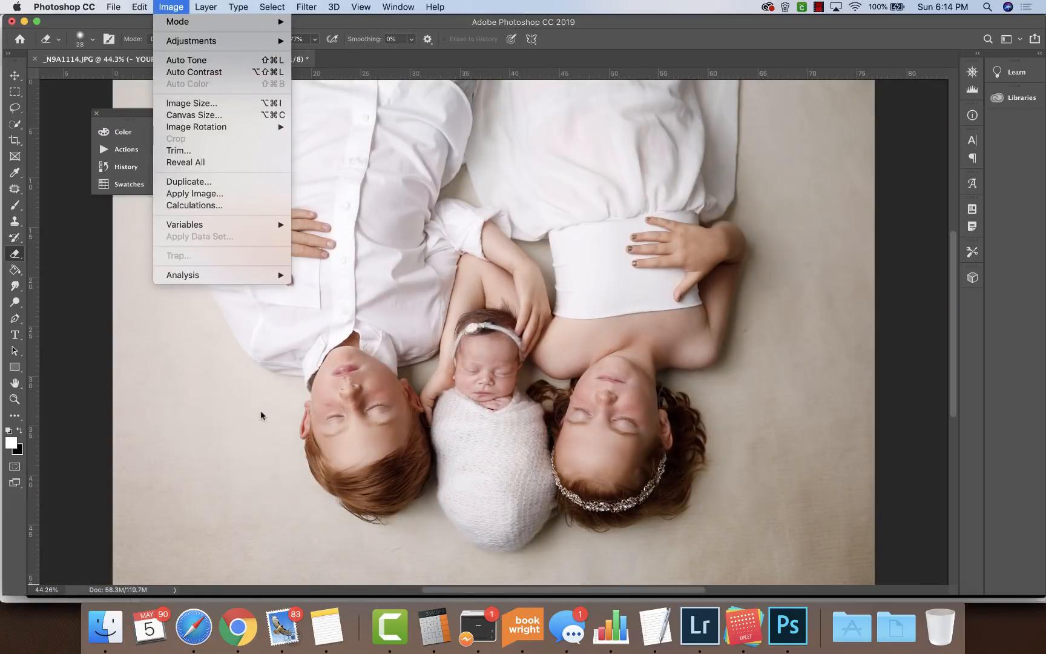
{"action": "mouse_move", "coordinate": [205, 7]}
{"action": "left_click", "coordinate": [237, 478]}
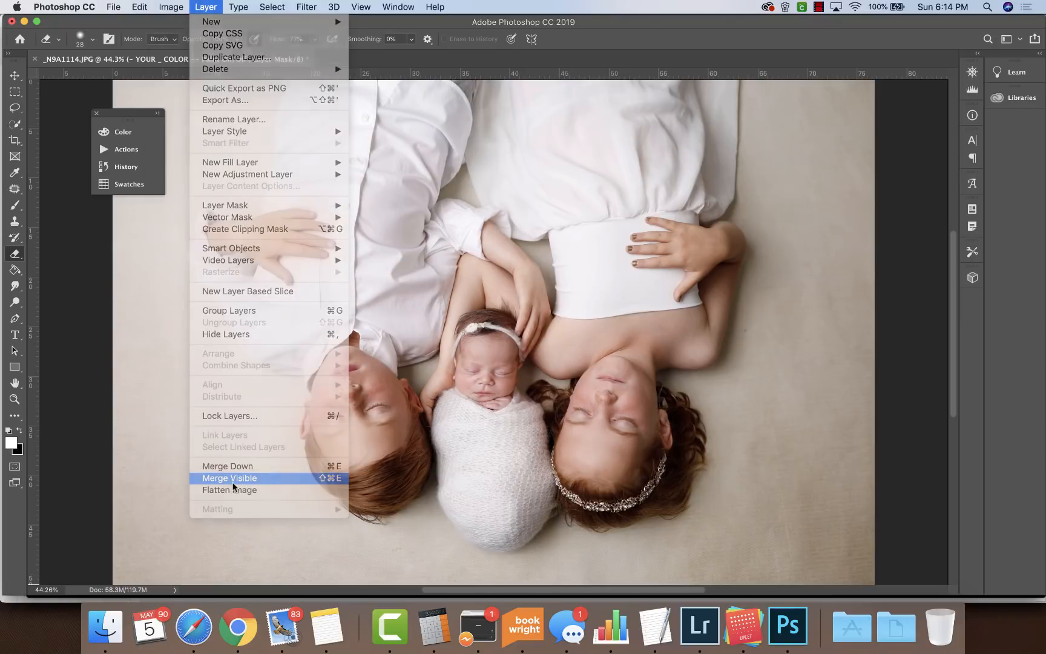
- Remove the red blemishes on the baby's cheek and chin with the Patch tool at 200% zoom
{"action": "left_click", "coordinate": [358, 7]}
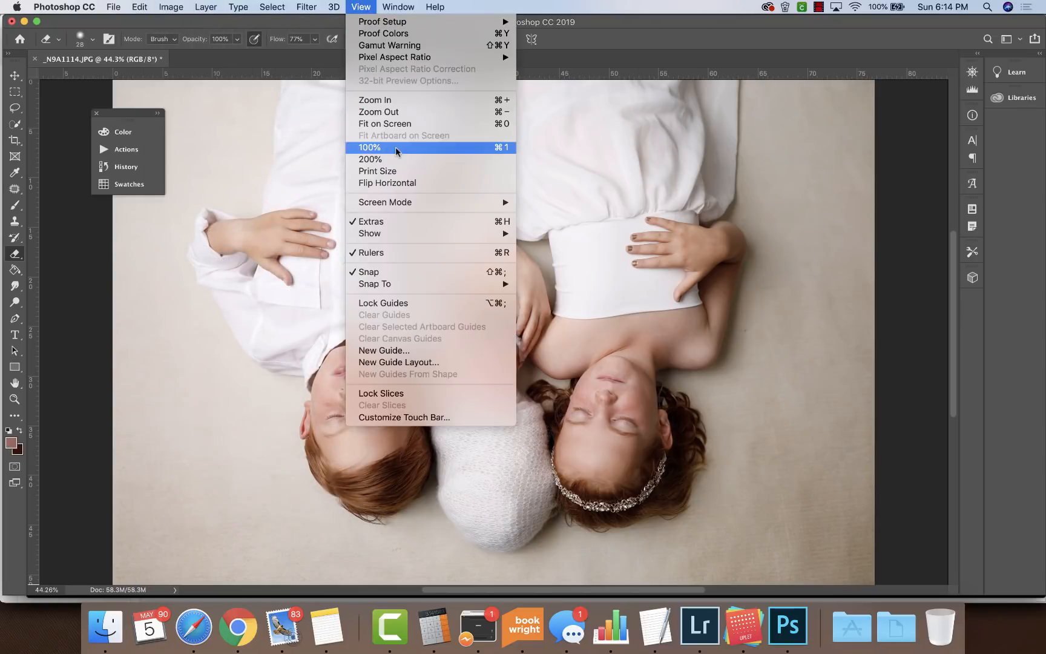
{"action": "left_click", "coordinate": [385, 157]}
{"action": "left_click", "coordinate": [15, 191]}
{"action": "scroll", "coordinate": [563, 381], "scroll_direction": "down", "scroll_amount": 8}
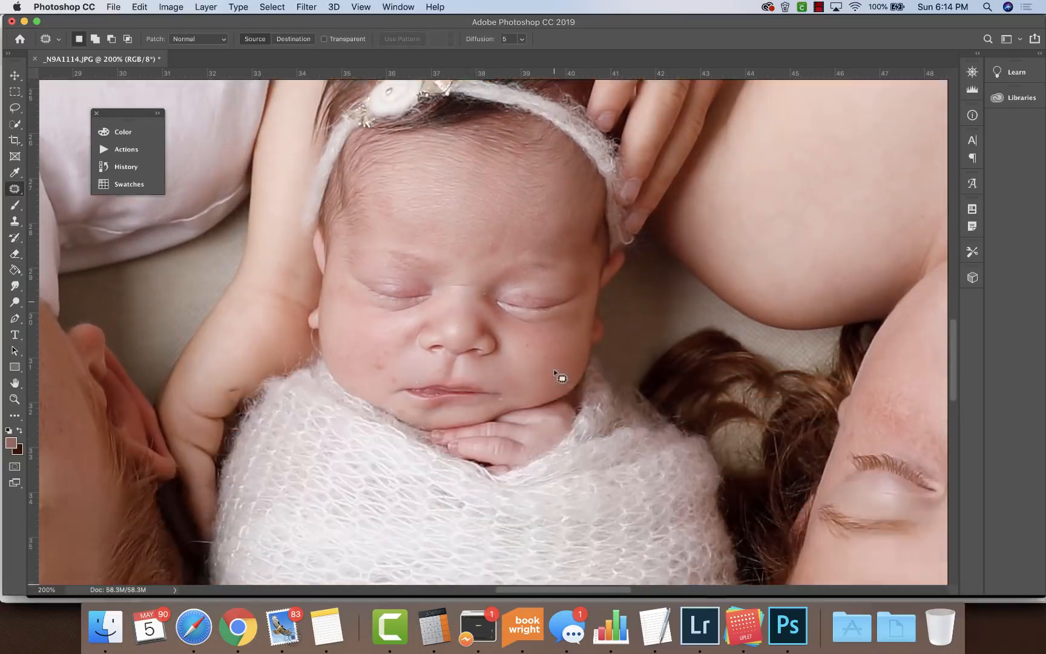
{"action": "mouse_move", "coordinate": [386, 316]}
{"action": "left_mouse_down"}
{"action": "mouse_move", "coordinate": [366, 325]}
{"action": "mouse_move", "coordinate": [392, 344]}
{"action": "mouse_move", "coordinate": [401, 338]}
{"action": "left_mouse_up"}
{"action": "mouse_move", "coordinate": [396, 337]}
{"action": "left_mouse_down"}
{"action": "mouse_move", "coordinate": [378, 322]}
{"action": "mouse_move", "coordinate": [413, 339]}
{"action": "left_mouse_up"}
{"action": "mouse_move", "coordinate": [416, 342]}
{"action": "left_mouse_down"}
{"action": "mouse_move", "coordinate": [358, 340]}
{"action": "mouse_move", "coordinate": [360, 352]}
{"action": "mouse_move", "coordinate": [370, 340]}
{"action": "left_mouse_up"}
{"action": "left_click_drag", "start_coordinate": [365, 346], "coordinate": [366, 326]}
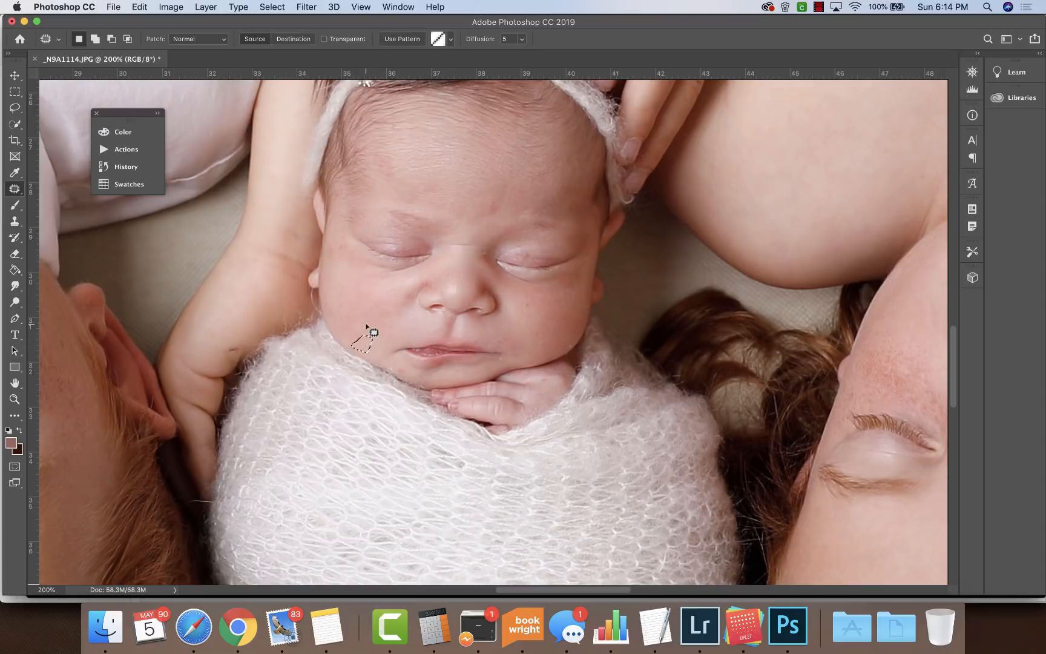
{"action": "left_click_drag", "start_coordinate": [411, 370], "coordinate": [410, 370]}
{"action": "left_click_drag", "start_coordinate": [405, 370], "coordinate": [378, 337]}
{"action": "left_click", "coordinate": [377, 337]}
- Patch the small marks near the baby's mouth, temple, forehead and inner eye corner
{"action": "left_click_drag", "start_coordinate": [499, 362], "coordinate": [510, 349]}
{"action": "mouse_move", "coordinate": [505, 356]}
{"action": "left_mouse_down"}
{"action": "mouse_move", "coordinate": [518, 350]}
{"action": "mouse_move", "coordinate": [542, 381]}
{"action": "left_mouse_up"}
{"action": "left_click", "coordinate": [542, 381]}
{"action": "left_click_drag", "start_coordinate": [351, 242], "coordinate": [339, 269]}
{"action": "left_click", "coordinate": [463, 229]}
{"action": "mouse_move", "coordinate": [510, 208]}
{"action": "left_mouse_down"}
{"action": "mouse_move", "coordinate": [481, 219]}
{"action": "mouse_move", "coordinate": [491, 195]}
{"action": "left_mouse_up"}
{"action": "left_click", "coordinate": [488, 248]}
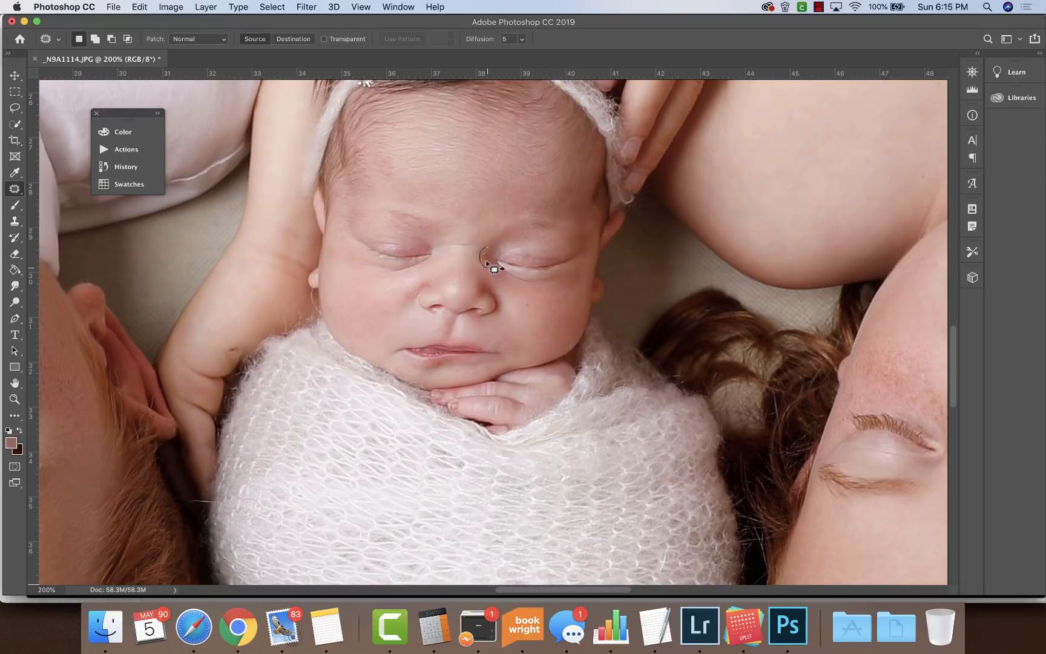
- Patch the skin blemish between the boy's upper lip and nose
{"action": "left_click_drag", "start_coordinate": [630, 589], "coordinate": [528, 589]}
{"action": "left_click_drag", "start_coordinate": [389, 293], "coordinate": [389, 291]}
{"action": "left_click_drag", "start_coordinate": [386, 290], "coordinate": [400, 292]}
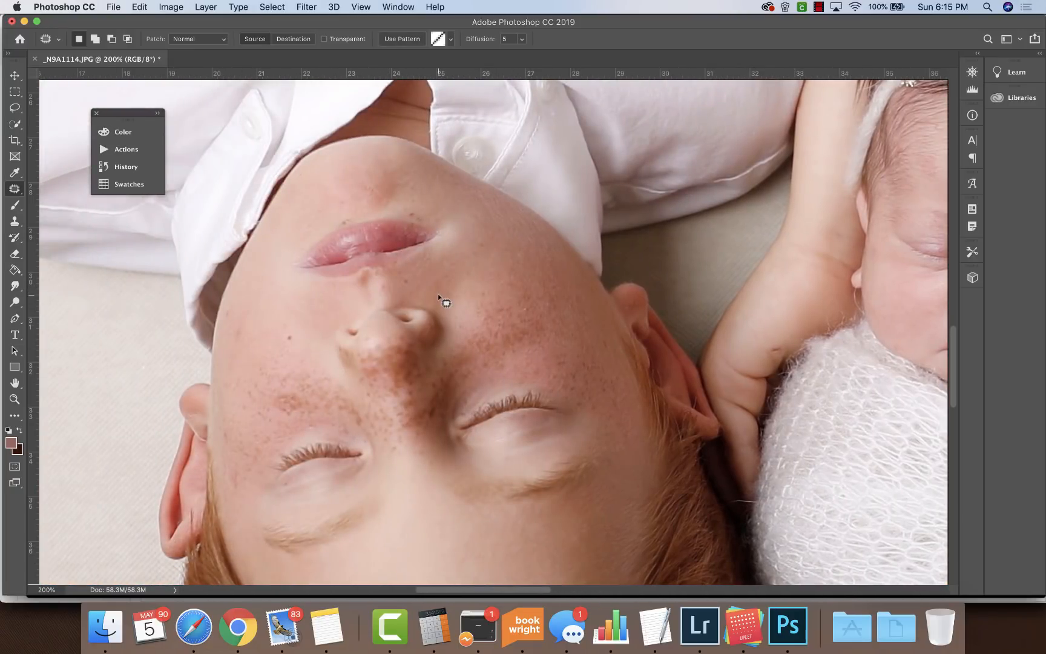
{"action": "left_click", "coordinate": [438, 294]}
- Patch the small mole on the girl's chin
{"action": "left_click_drag", "start_coordinate": [535, 590], "coordinate": [682, 591]}
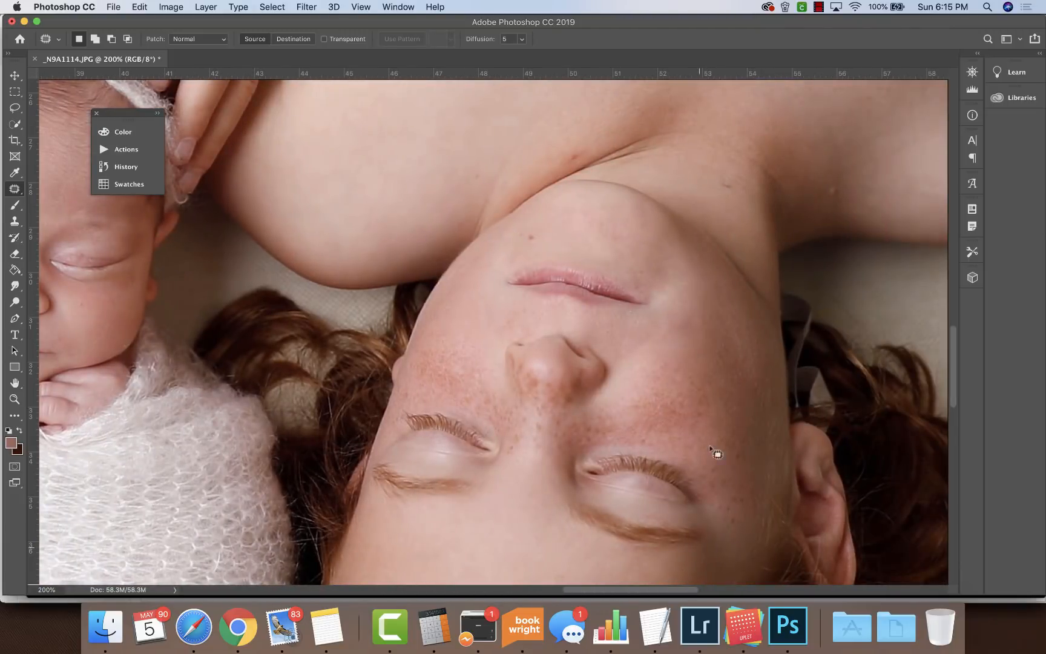
{"action": "left_click_drag", "start_coordinate": [538, 245], "coordinate": [535, 232]}
{"action": "left_click_drag", "start_coordinate": [531, 238], "coordinate": [572, 237]}
{"action": "left_click", "coordinate": [574, 233]}
- Patch the red spot and small marks on the girl's neck and shoulder
{"action": "mouse_move", "coordinate": [585, 147]}
{"action": "left_mouse_down"}
{"action": "mouse_move", "coordinate": [565, 161]}
{"action": "mouse_move", "coordinate": [583, 150]}
{"action": "left_mouse_up"}
{"action": "left_click_drag", "start_coordinate": [576, 156], "coordinate": [517, 144]}
{"action": "left_click", "coordinate": [843, 181]}
{"action": "left_click_drag", "start_coordinate": [842, 180], "coordinate": [799, 155]}
{"action": "left_click", "coordinate": [750, 189]}
{"action": "mouse_move", "coordinate": [740, 182]}
{"action": "left_mouse_down"}
{"action": "mouse_move", "coordinate": [736, 204]}
{"action": "mouse_move", "coordinate": [752, 231]}
{"action": "left_mouse_up"}
- Patch the dark spot on the backdrop beside the girl's arm and inspect the backdrop below it
{"action": "scroll", "coordinate": [761, 243], "scroll_direction": "up", "scroll_amount": 5}
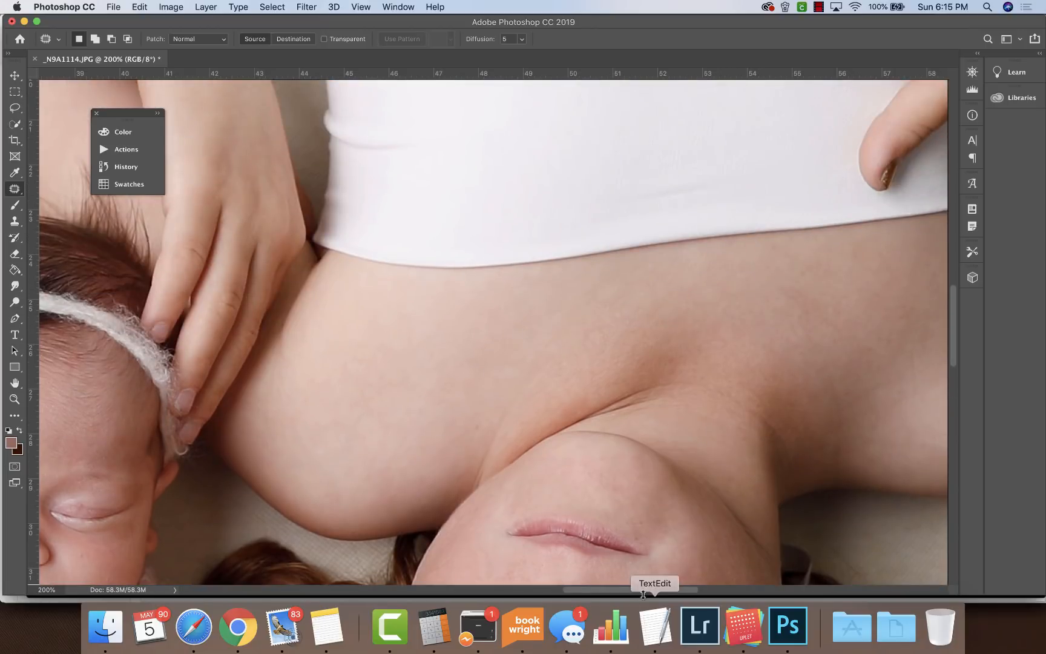
{"action": "left_click_drag", "start_coordinate": [657, 589], "coordinate": [731, 593]}
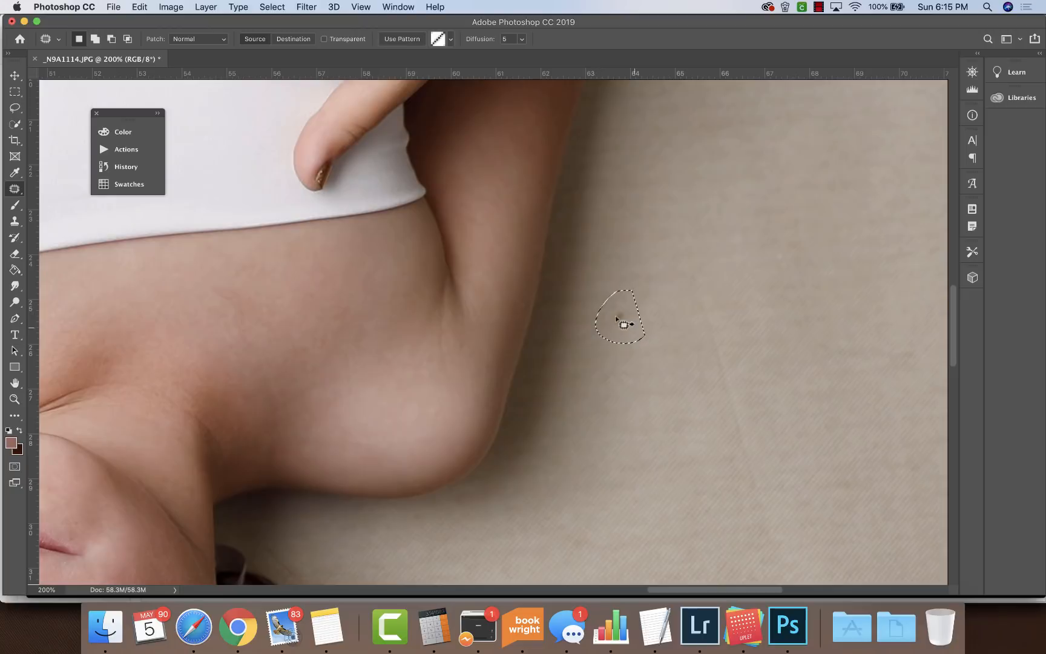
{"action": "mouse_move", "coordinate": [755, 295]}
{"action": "left_mouse_down"}
{"action": "mouse_move", "coordinate": [691, 374]}
{"action": "mouse_move", "coordinate": [794, 490]}
{"action": "left_mouse_up"}
{"action": "scroll", "coordinate": [719, 411], "scroll_direction": "down", "scroll_amount": 15}
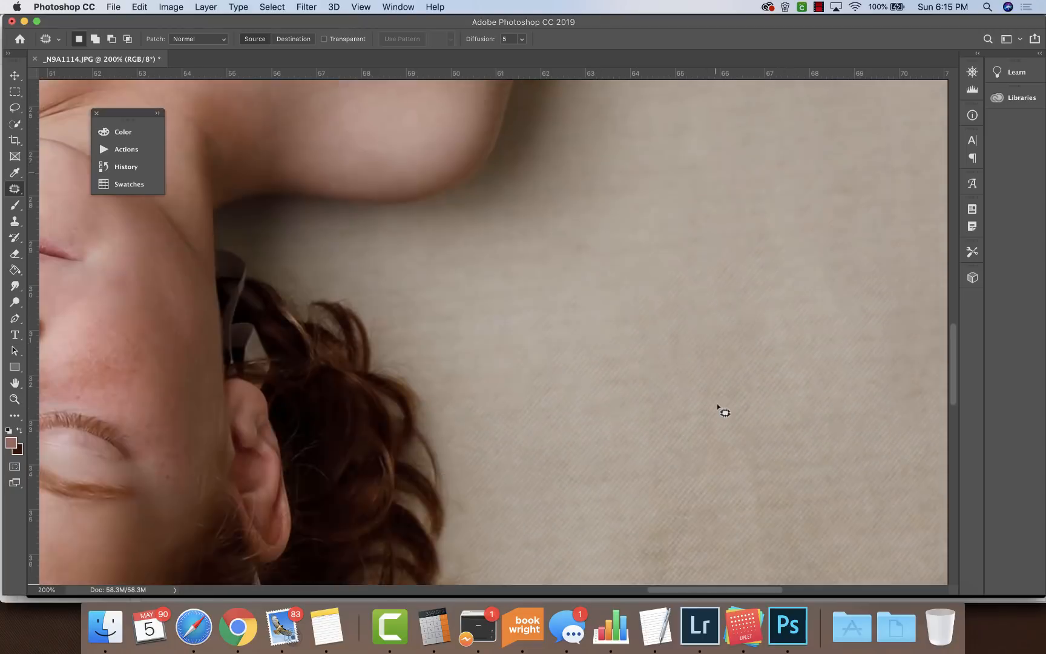
{"action": "scroll", "coordinate": [766, 484], "scroll_direction": "down", "scroll_amount": 8}
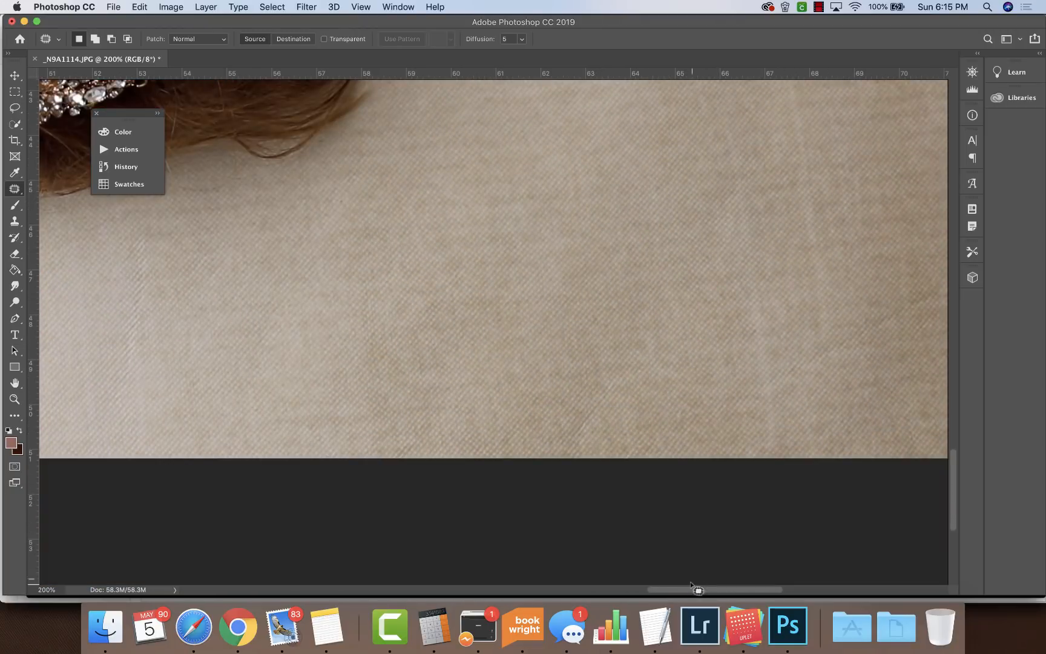
- Patch the reddish marks on the backdrop below the boy's hair and clear the selection
{"action": "scroll", "coordinate": [563, 578], "scroll_direction": "left", "scroll_amount": 20}
{"action": "scroll", "coordinate": [527, 576], "scroll_direction": "left", "scroll_amount": 10}
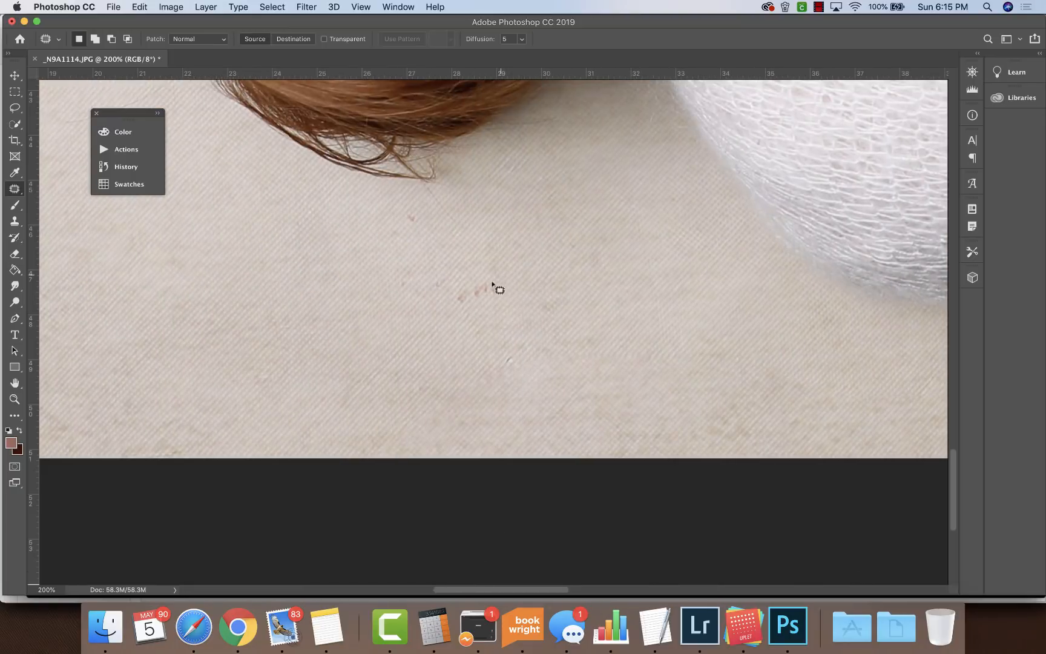
{"action": "mouse_move", "coordinate": [544, 288]}
{"action": "left_mouse_down"}
{"action": "mouse_move", "coordinate": [481, 387]}
{"action": "mouse_move", "coordinate": [576, 413]}
{"action": "left_mouse_up"}
{"action": "left_click_drag", "start_coordinate": [460, 315], "coordinate": [399, 225]}
{"action": "key", "text": "ctrl+d"}
{"action": "mouse_move", "coordinate": [546, 591]}
{"action": "left_mouse_down"}
{"action": "mouse_move", "coordinate": [364, 572]}
{"action": "mouse_move", "coordinate": [532, 587]}
{"action": "left_mouse_up"}
{"action": "scroll", "coordinate": [539, 430], "scroll_direction": "up", "scroll_amount": 20}
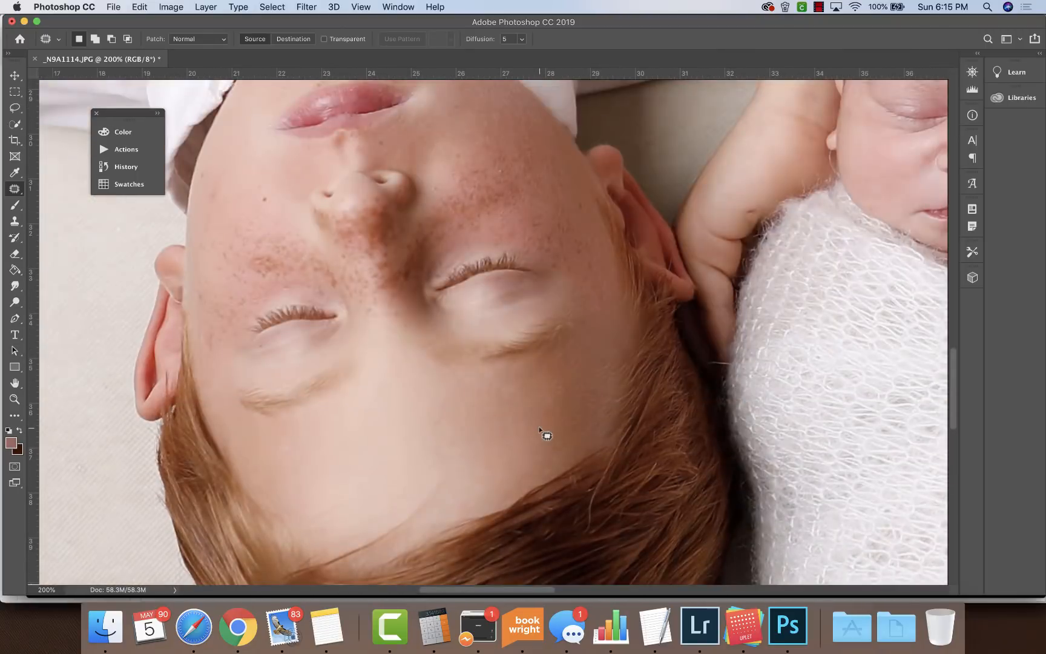
{"action": "scroll", "coordinate": [538, 425], "scroll_direction": "up", "scroll_amount": 15}
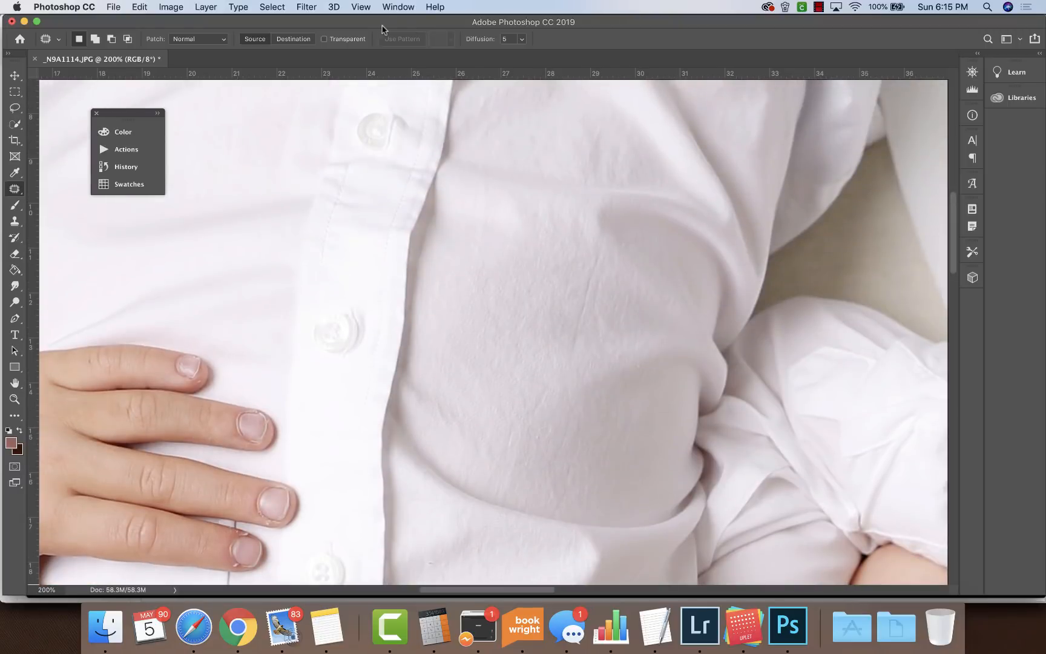
- Save the retouched photo as a JPEG named s_N9A1114.jpg
{"action": "left_click", "coordinate": [362, 7]}
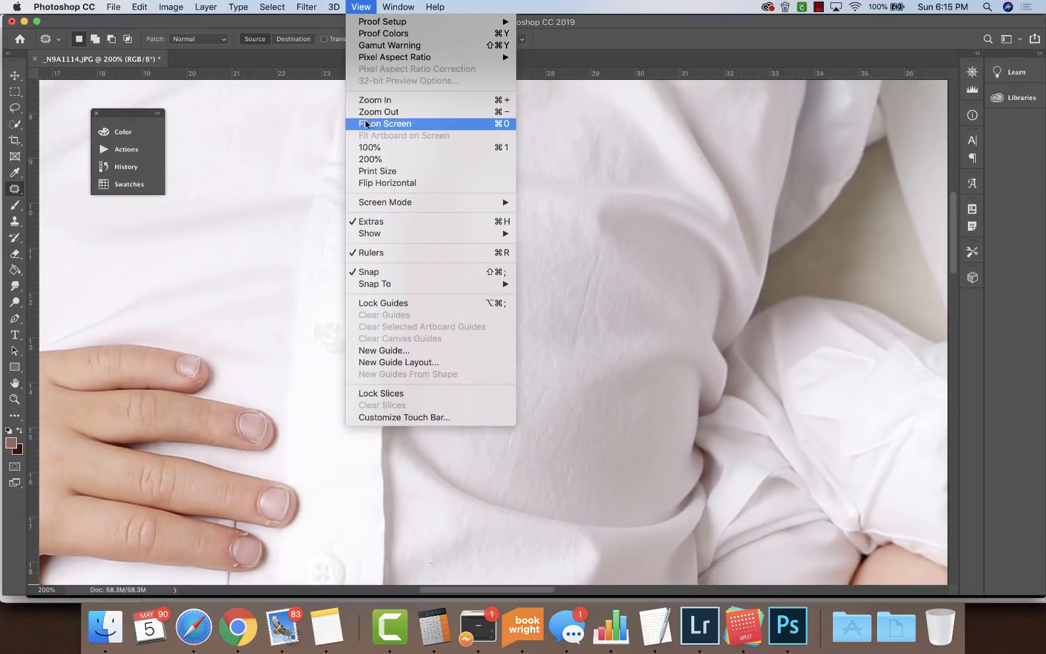
{"action": "left_click", "coordinate": [406, 124]}
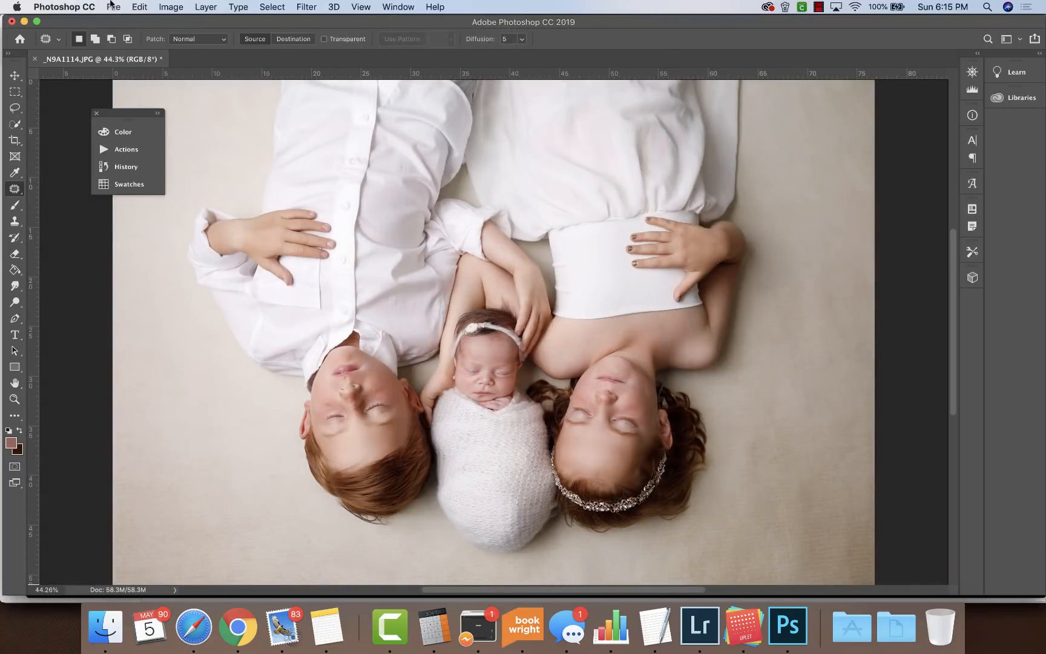
{"action": "left_click", "coordinate": [112, 6]}
{"action": "left_click", "coordinate": [129, 125]}
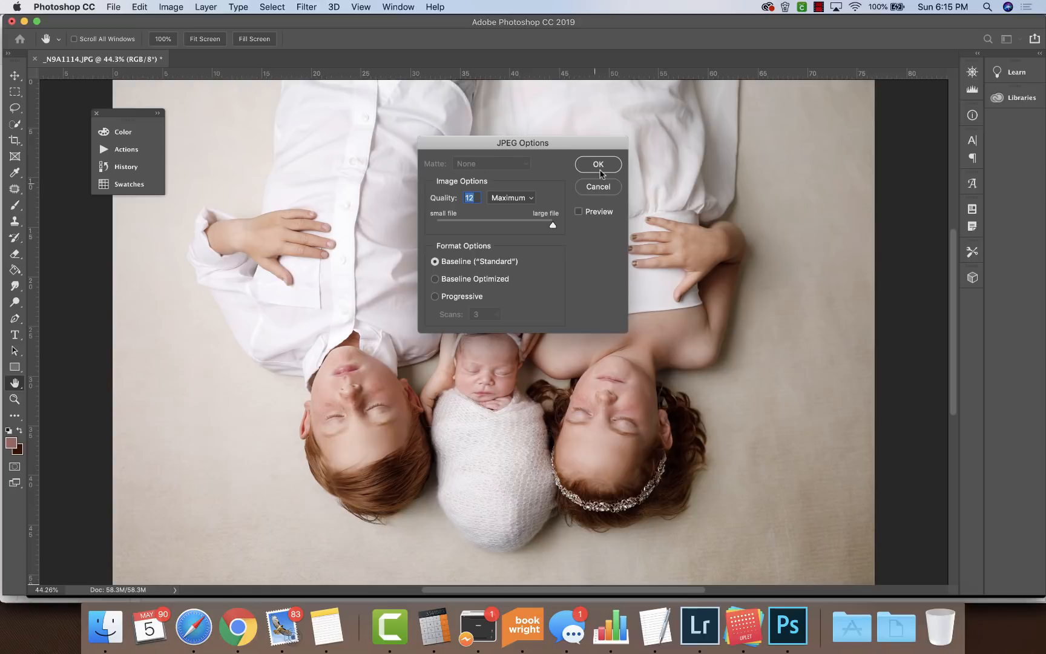
{"action": "left_click", "coordinate": [114, 7]}
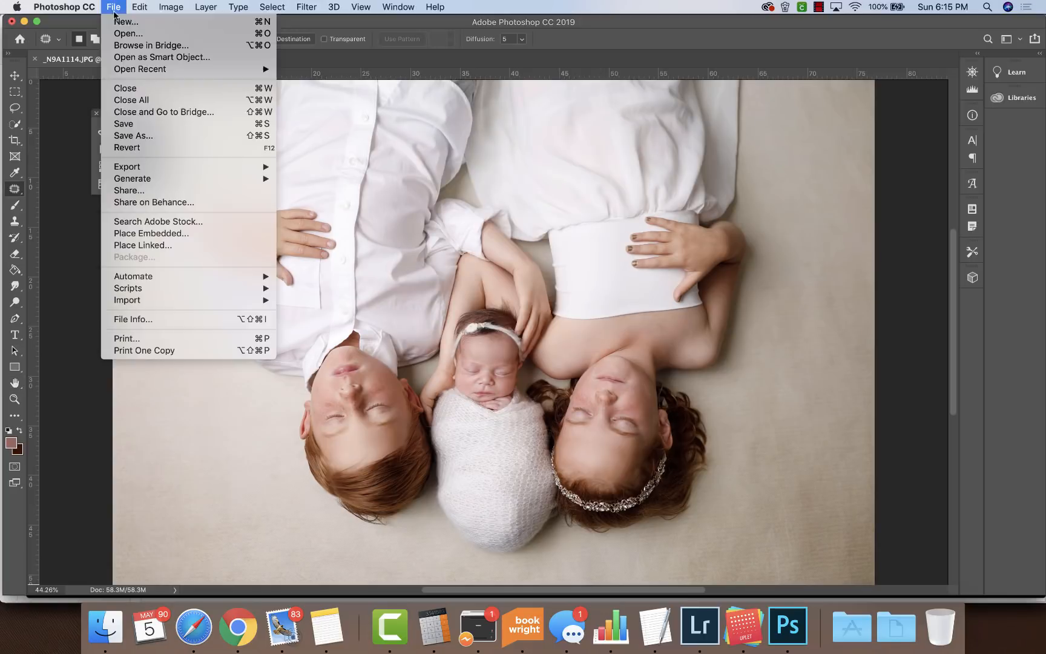
{"action": "left_click", "coordinate": [129, 136]}
{"action": "key", "text": "Left"}
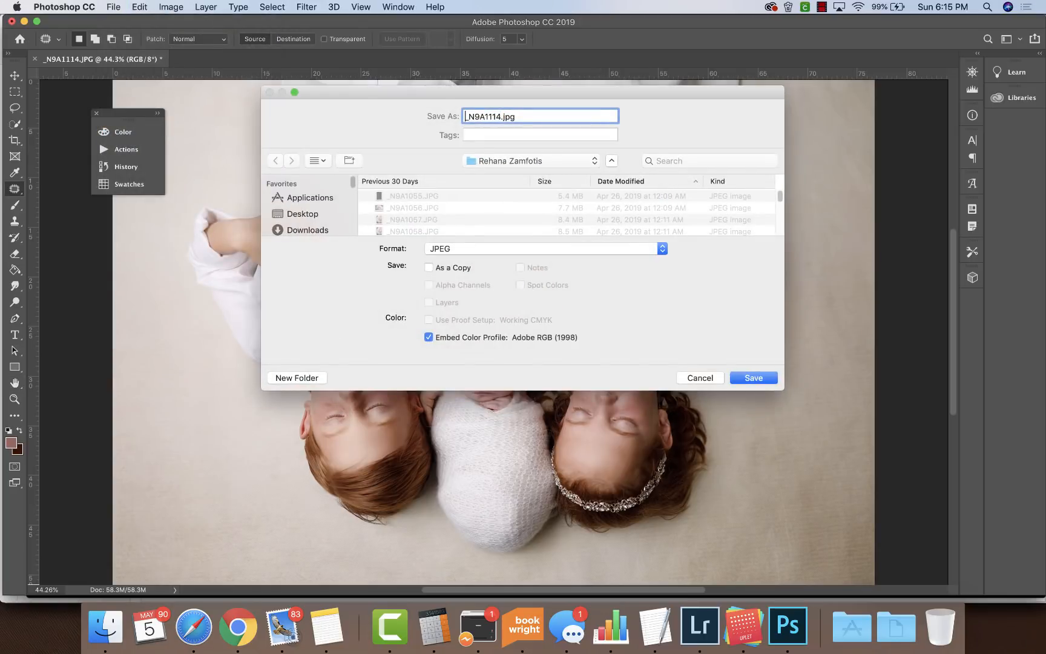
{"action": "type", "text": "s"}
{"action": "key", "text": "Return"}
{"action": "key", "text": "Return"}
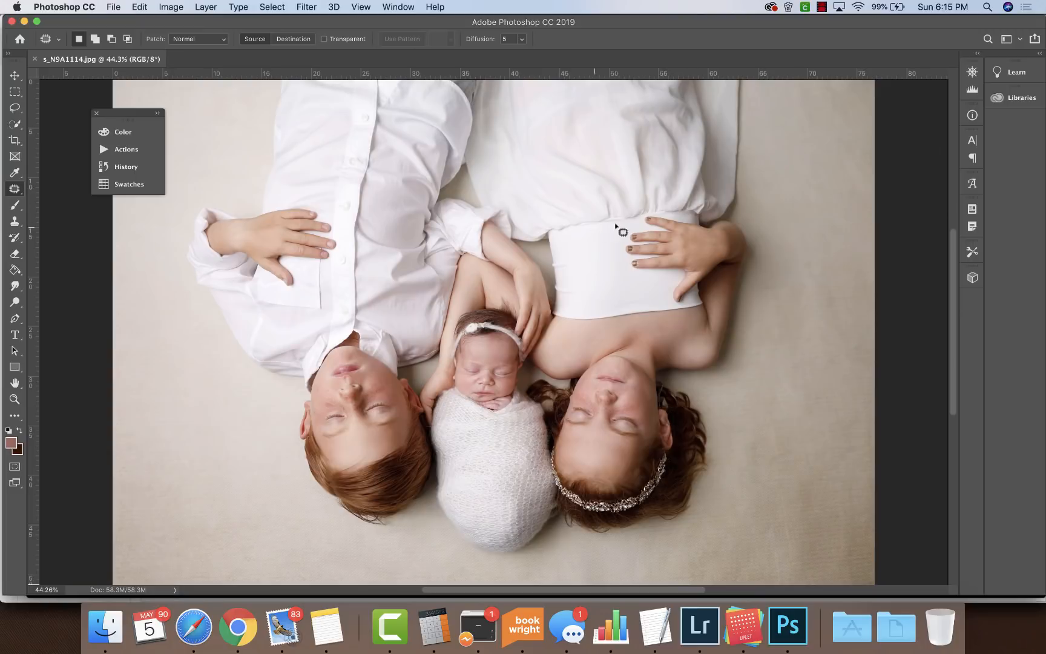
- Reshape the lower end of the baby's wrap with the Liquify filter, using a brush size of 722
{"action": "left_click", "coordinate": [303, 7]}
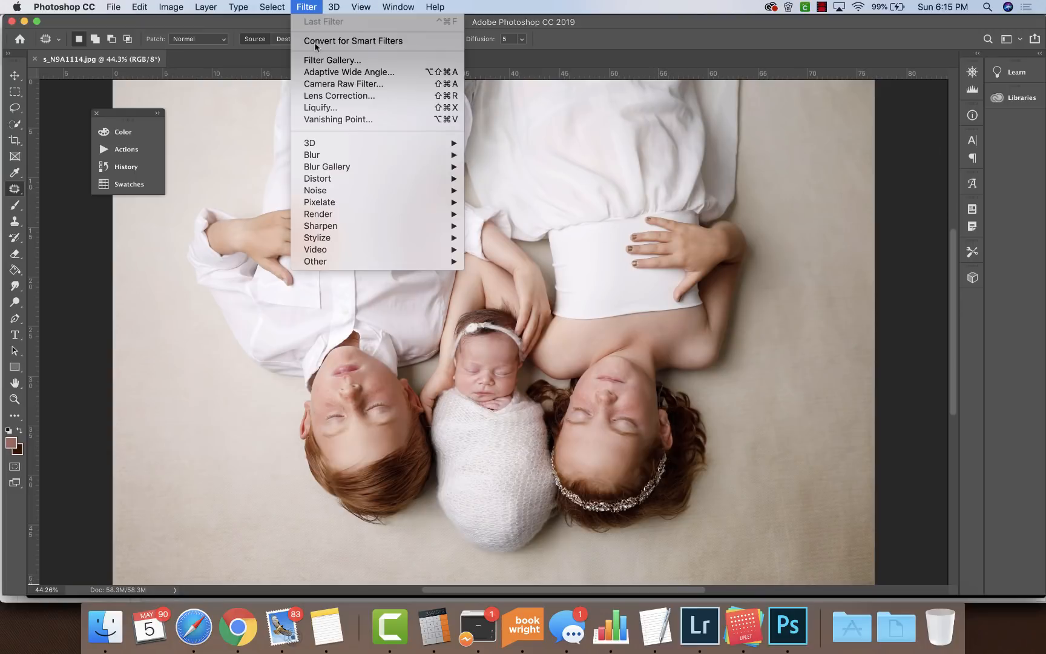
{"action": "left_click", "coordinate": [308, 107]}
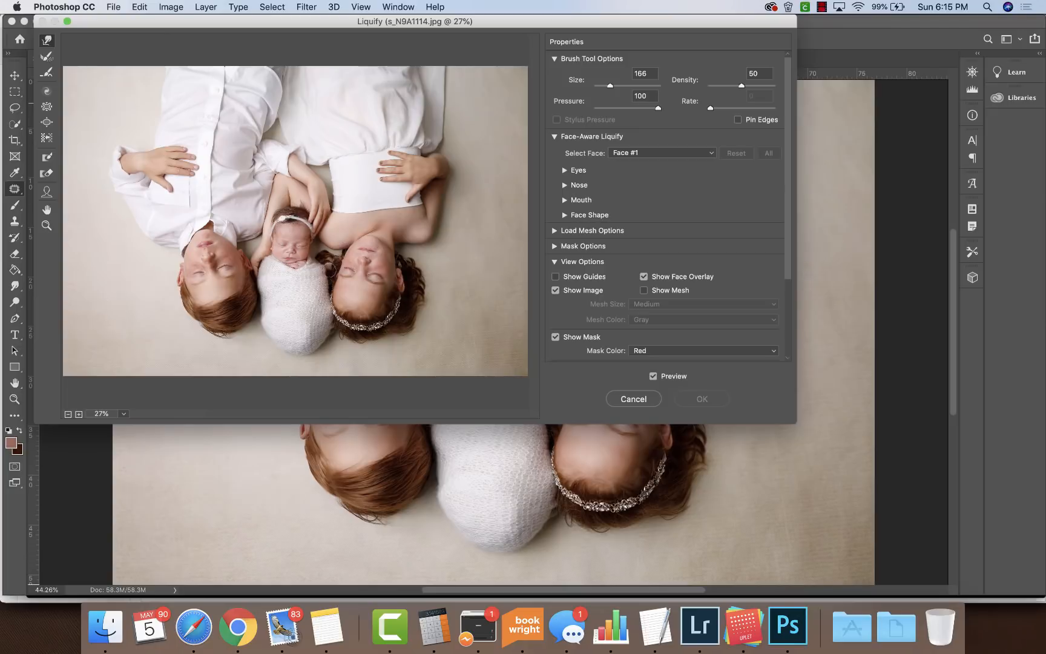
{"action": "left_click_drag", "start_coordinate": [334, 271], "coordinate": [328, 269]}
{"action": "left_click_drag", "start_coordinate": [609, 86], "coordinate": [614, 86]}
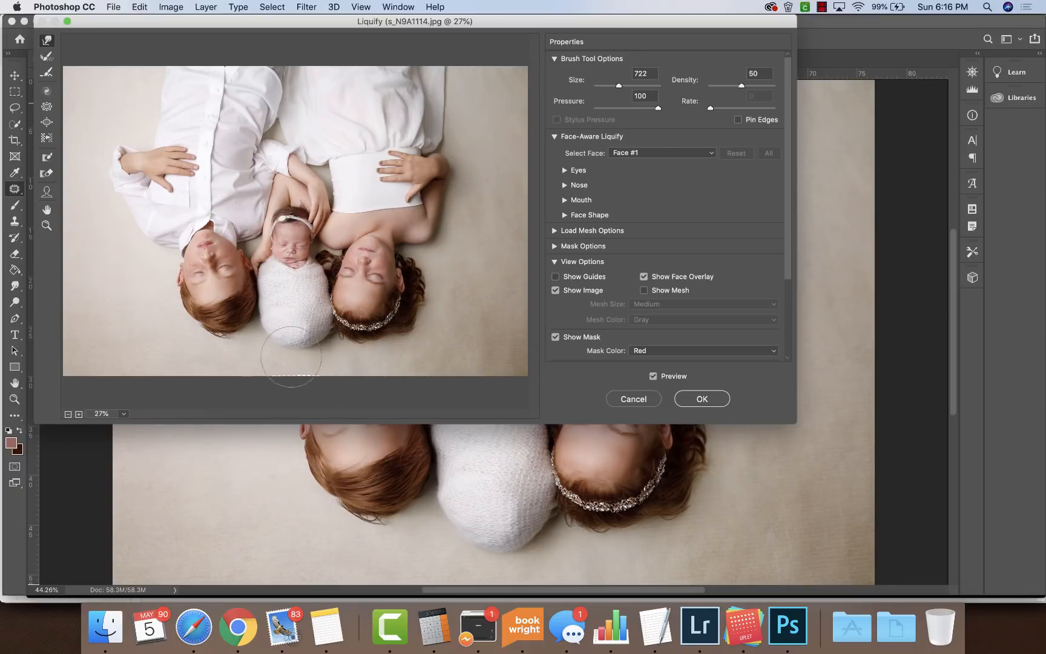
{"action": "left_click", "coordinate": [702, 399]}
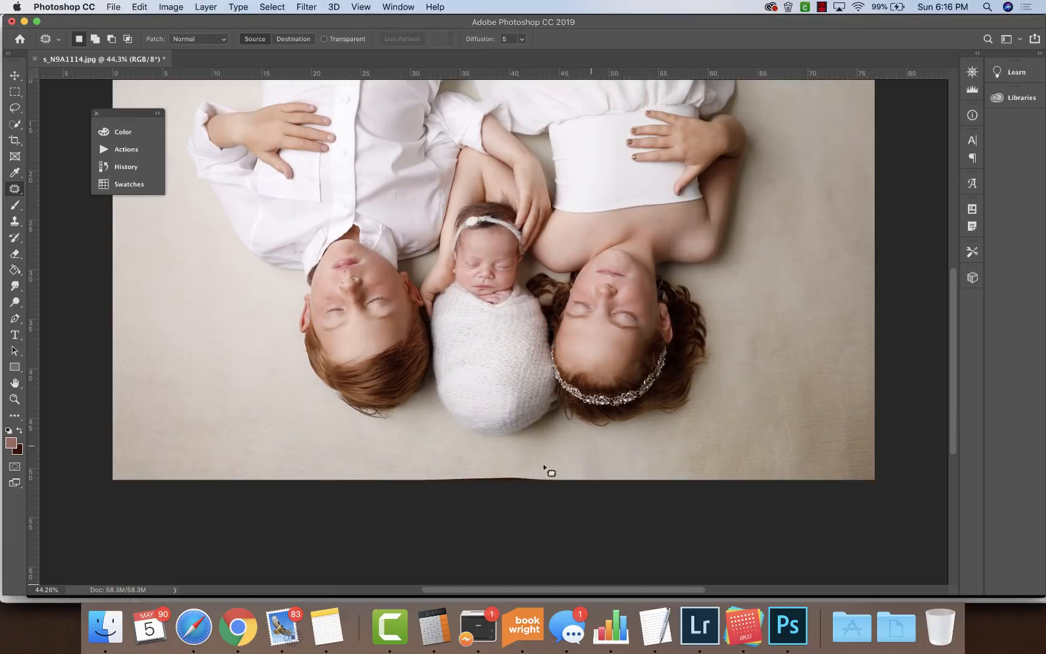
{"action": "mouse_move", "coordinate": [545, 467]}
{"action": "left_mouse_down"}
{"action": "mouse_move", "coordinate": [478, 498]}
{"action": "mouse_move", "coordinate": [598, 479]}
{"action": "mouse_move", "coordinate": [513, 472]}
{"action": "mouse_move", "coordinate": [629, 467]}
{"action": "left_mouse_up"}
- Run the NEWBORN SKIN PERFECTIO *new* action from the LSP > SIGNATURE NEWBORN (Complete Collection) set at 100% view
{"action": "left_click", "coordinate": [361, 7]}
{"action": "left_click", "coordinate": [368, 148]}
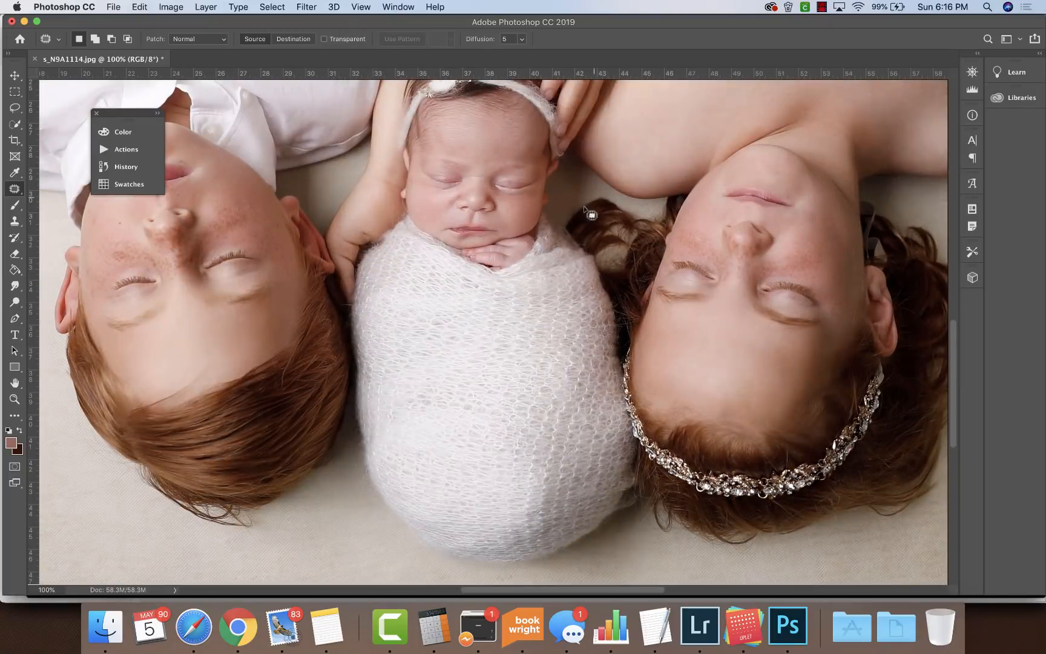
{"action": "scroll", "coordinate": [590, 215], "scroll_direction": "up", "scroll_amount": 5}
{"action": "left_click", "coordinate": [408, 8]}
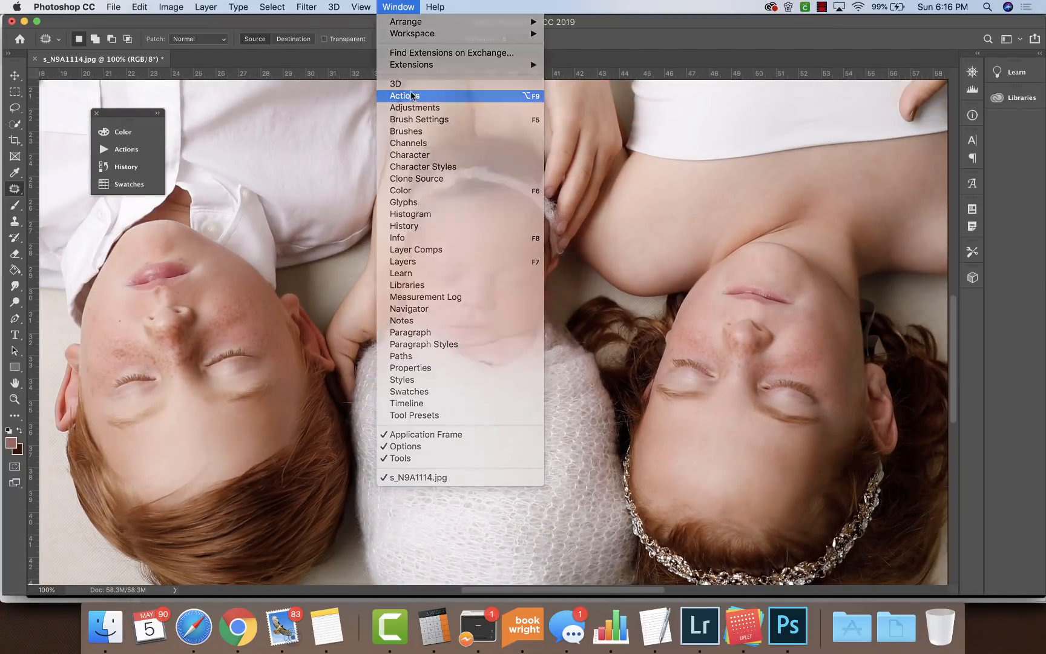
{"action": "left_click", "coordinate": [412, 92]}
{"action": "left_click_drag", "start_coordinate": [294, 127], "coordinate": [763, 138]}
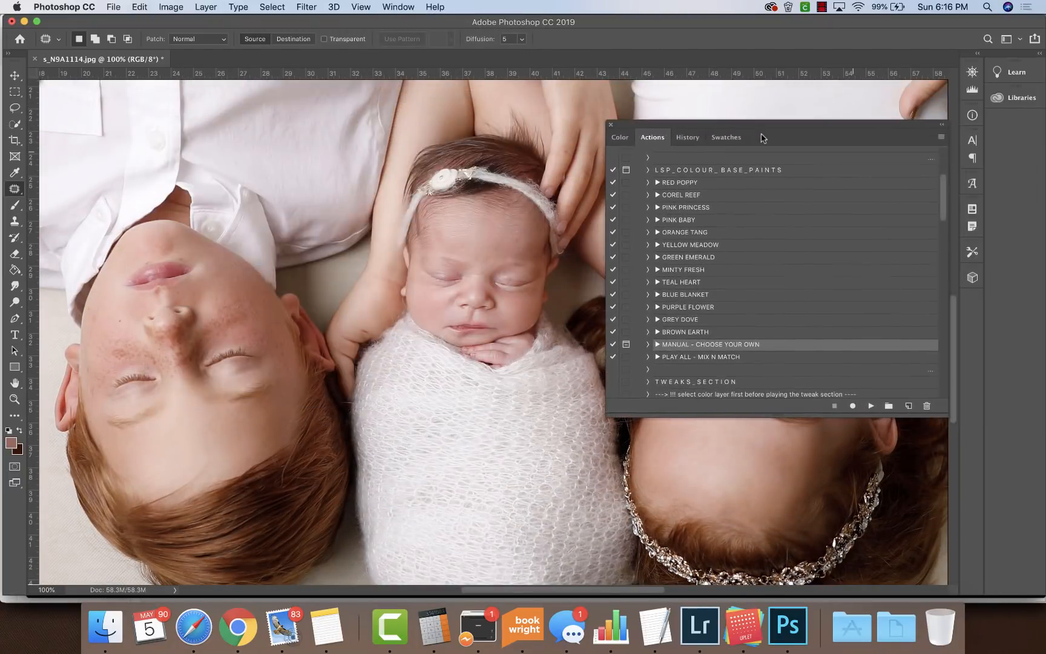
{"action": "scroll", "coordinate": [737, 210], "scroll_direction": "up", "scroll_amount": 5}
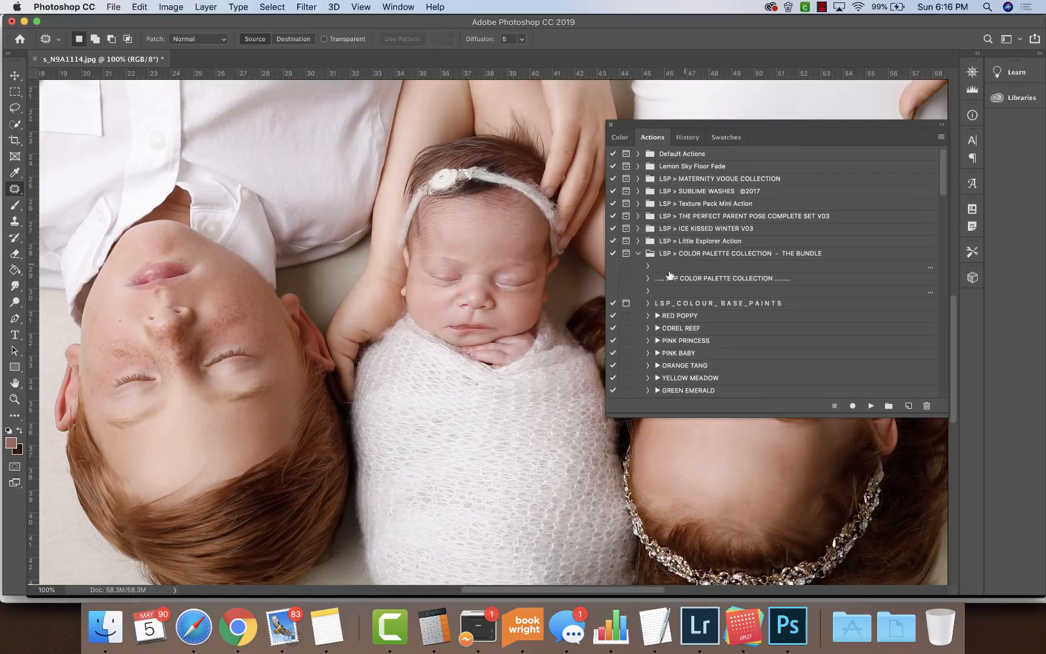
{"action": "left_click", "coordinate": [638, 254]}
{"action": "left_click", "coordinate": [638, 279]}
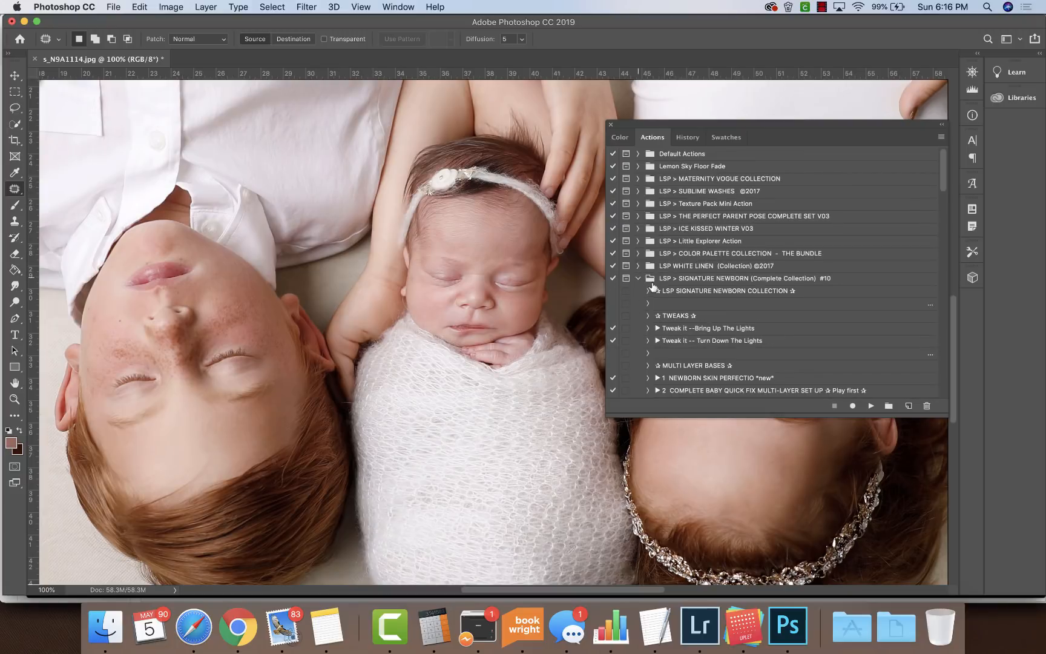
{"action": "scroll", "coordinate": [709, 217], "scroll_direction": "down", "scroll_amount": 5}
{"action": "left_click", "coordinate": [688, 222]}
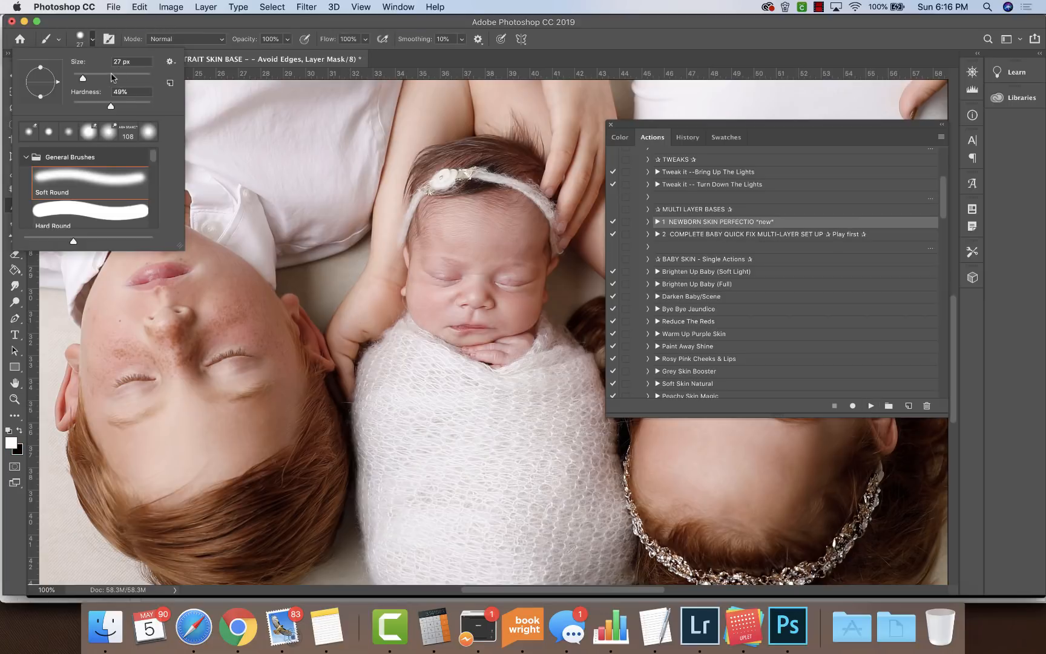
- Paint the skin smoothing onto the boy's face with a 95 px brush at 65% hardness
{"action": "left_click", "coordinate": [111, 75]}
{"action": "left_click", "coordinate": [124, 104]}
{"action": "left_click", "coordinate": [209, 329]}
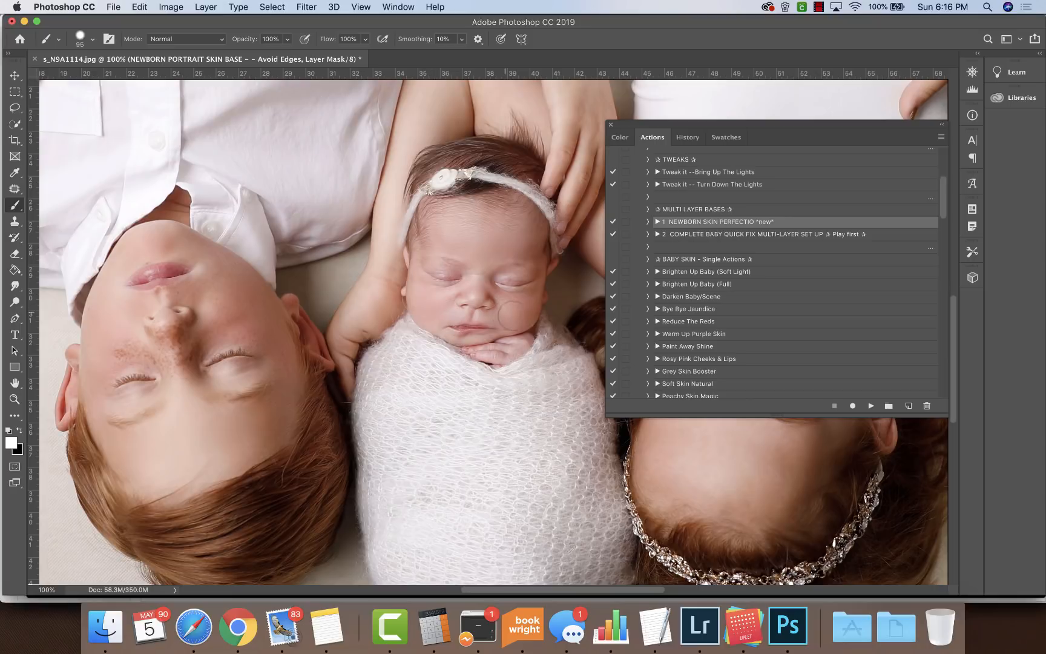
- Paint the skin smoothing onto the baby's face with a 57 px brush
{"action": "left_click", "coordinate": [92, 39]}
{"action": "left_click", "coordinate": [94, 74]}
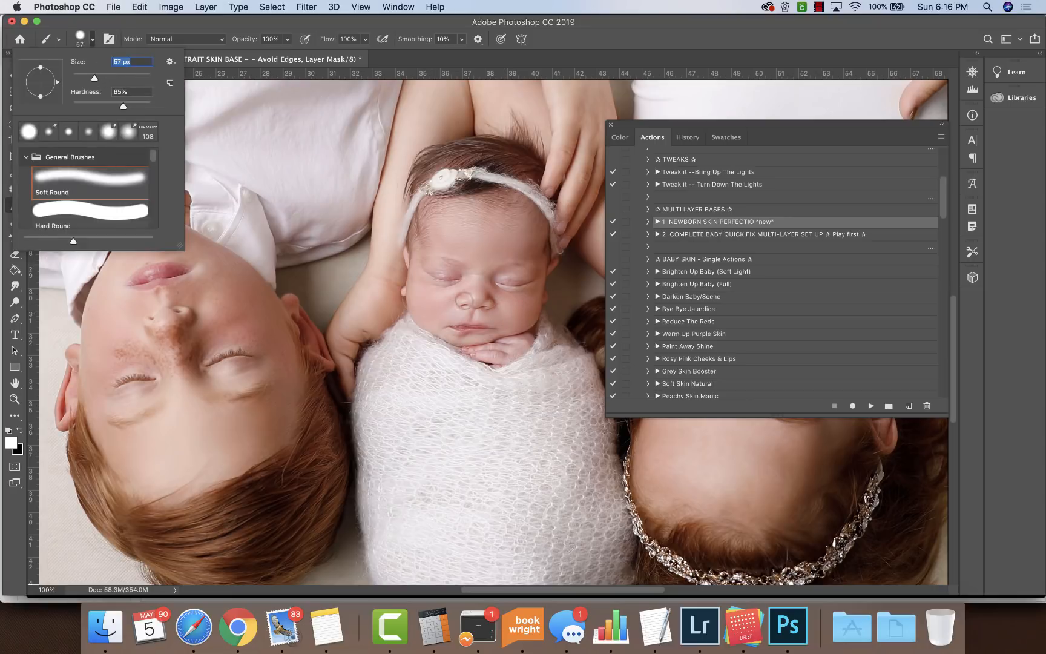
{"action": "left_click", "coordinate": [465, 296]}
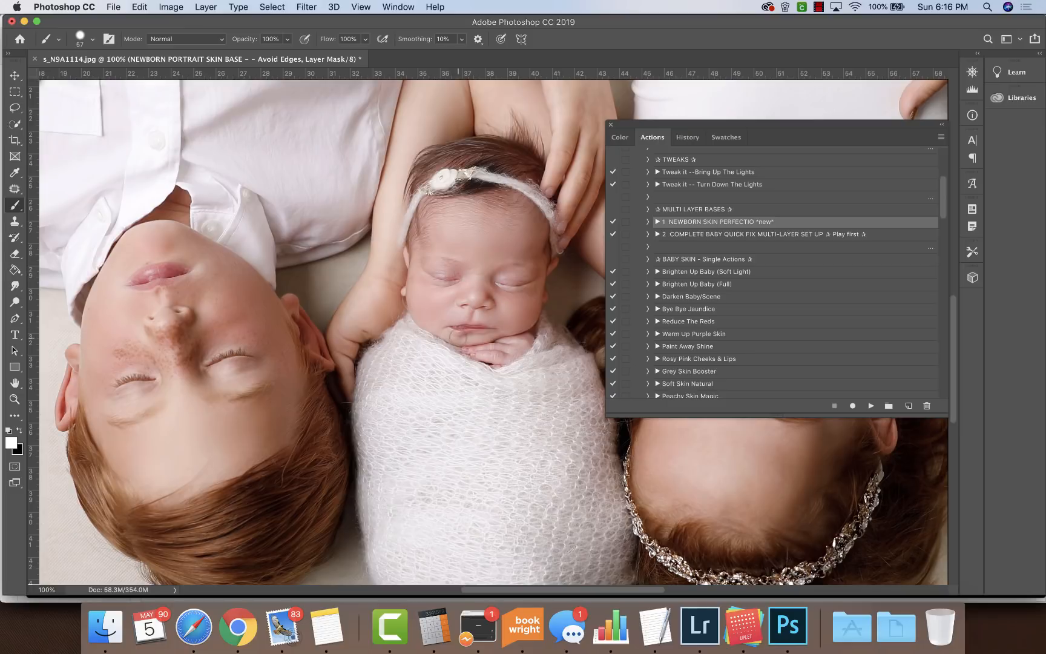
{"action": "left_click", "coordinate": [144, 8]}
- Paint the skin smoothing onto the girl's face with a 156 px brush at 42% hardness
{"action": "left_click_drag", "start_coordinate": [557, 596], "coordinate": [621, 597]}
{"action": "left_click", "coordinate": [92, 41]}
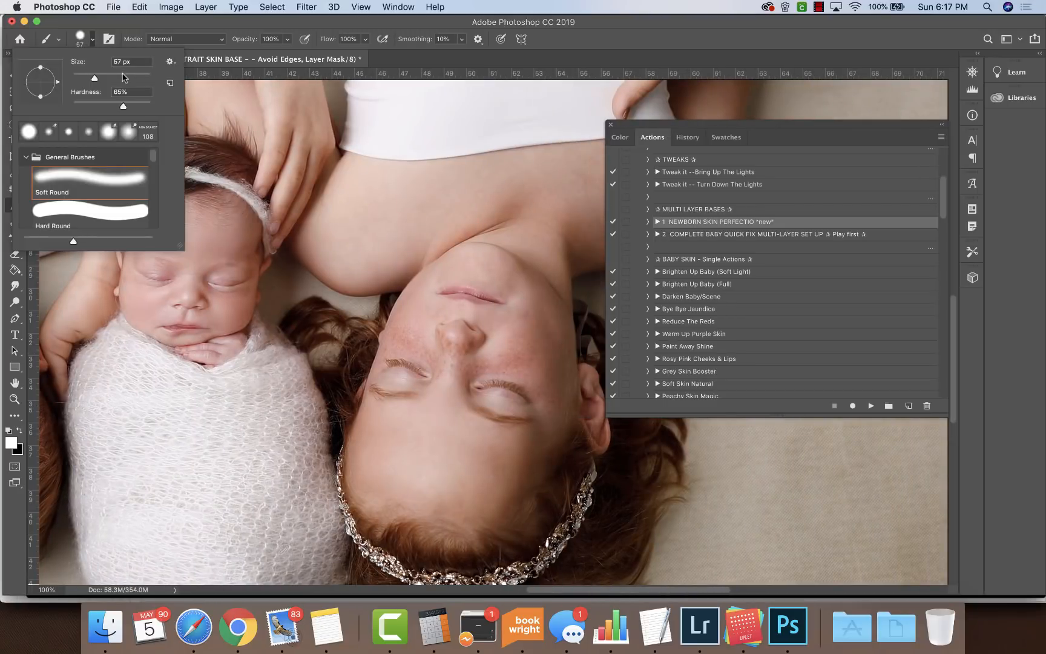
{"action": "left_click", "coordinate": [123, 76]}
{"action": "left_click", "coordinate": [106, 105]}
{"action": "left_click", "coordinate": [475, 479]}
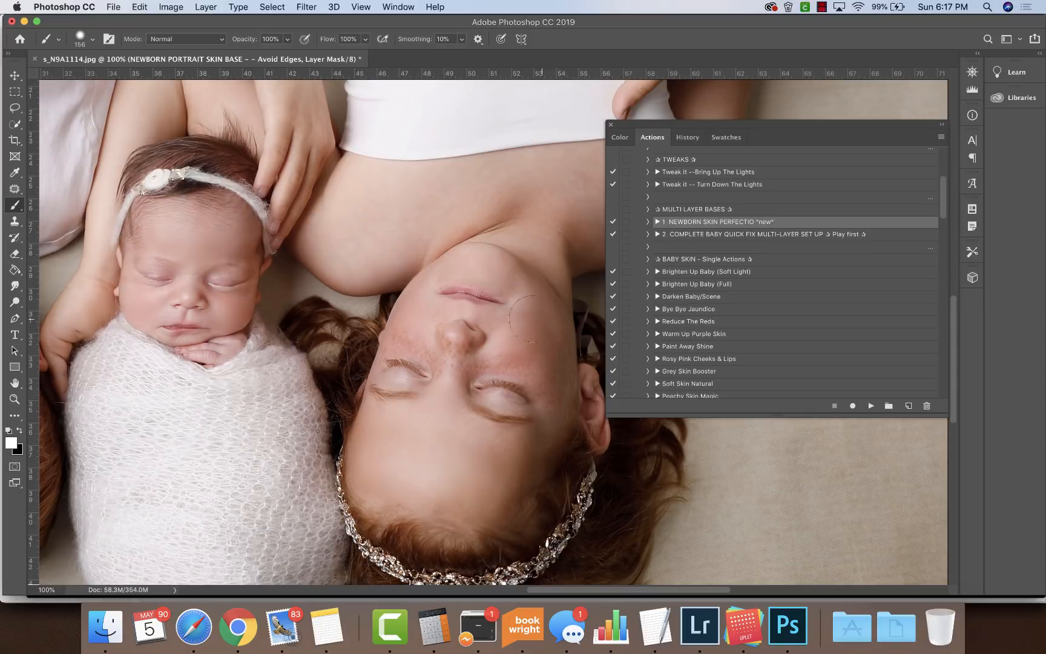
- Flatten the image and run the Sharpen the Lashes & Details action
{"action": "left_click", "coordinate": [193, 6]}
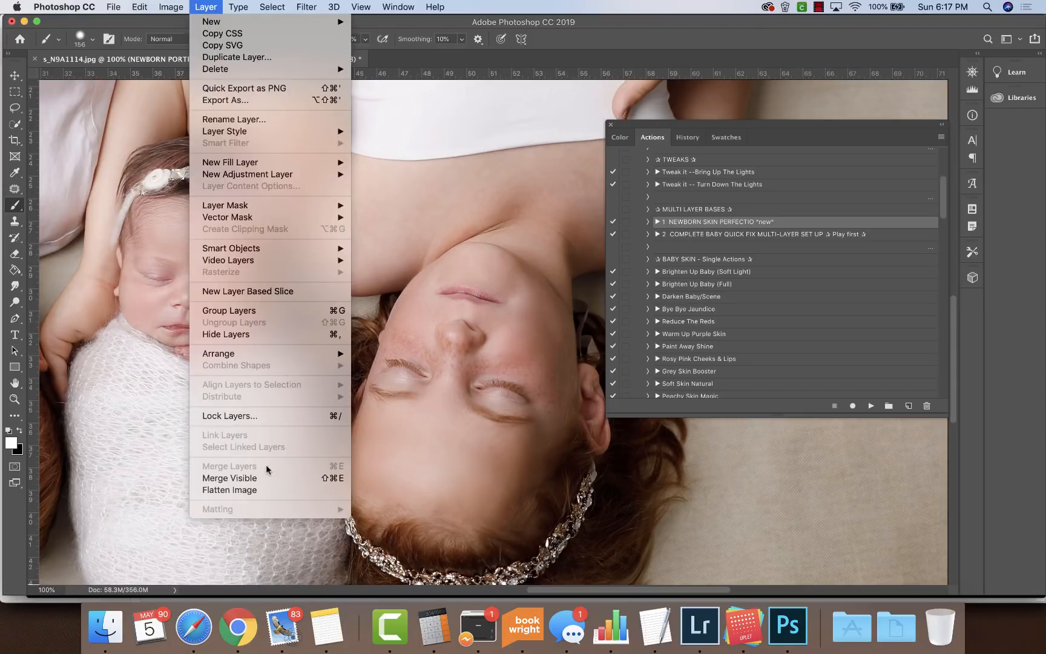
{"action": "left_click", "coordinate": [251, 488]}
{"action": "scroll", "coordinate": [793, 303], "scroll_direction": "down", "scroll_amount": 3}
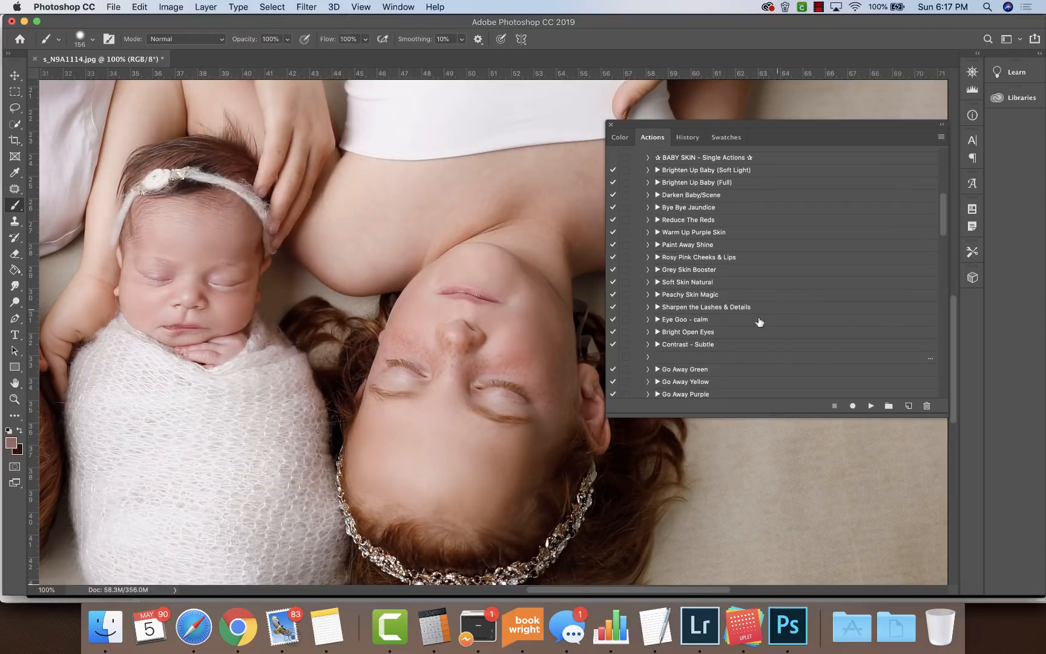
{"action": "left_click", "coordinate": [754, 306]}
{"action": "left_click", "coordinate": [870, 406]}
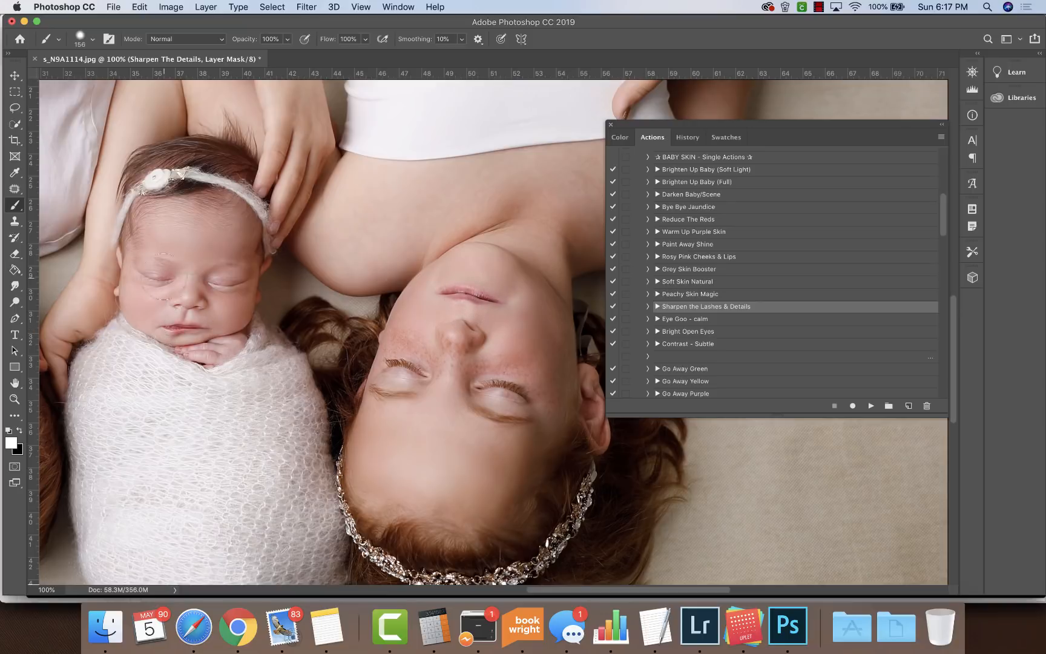
- Paint the sharpening over the baby's and the boy's eyelashes with a 43 px brush
{"action": "left_click", "coordinate": [93, 39]}
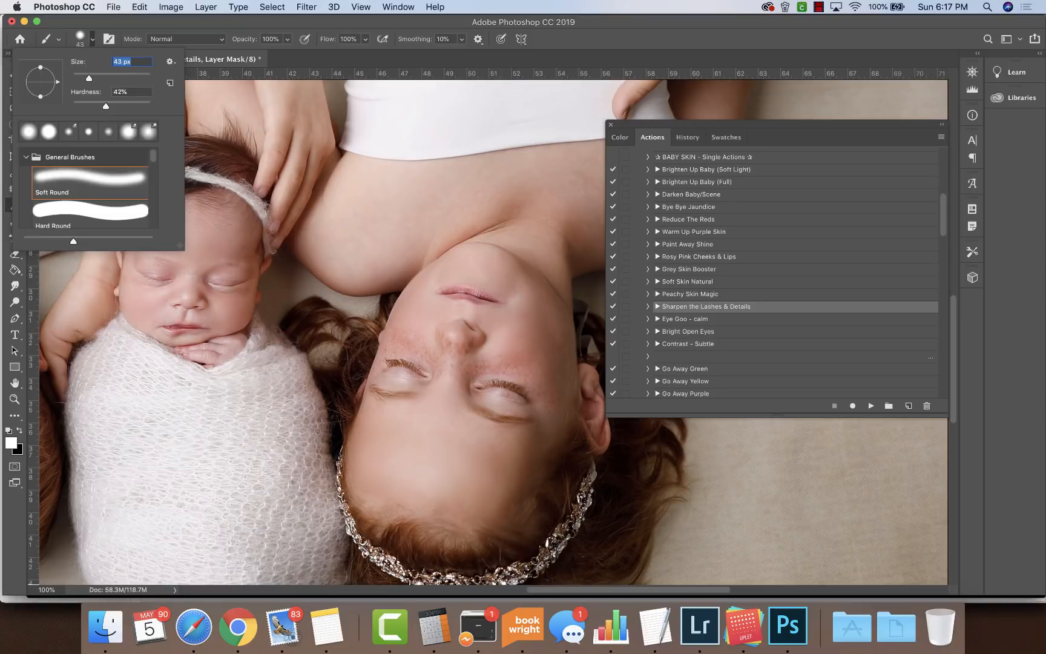
{"action": "key", "text": "Return"}
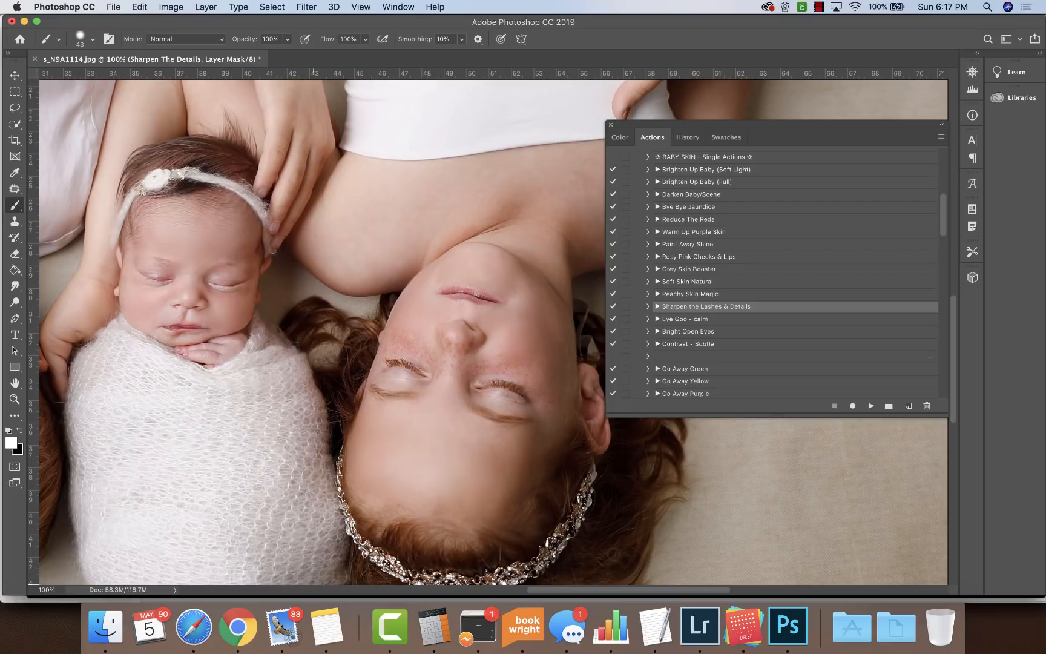
{"action": "left_click_drag", "start_coordinate": [570, 590], "coordinate": [499, 591]}
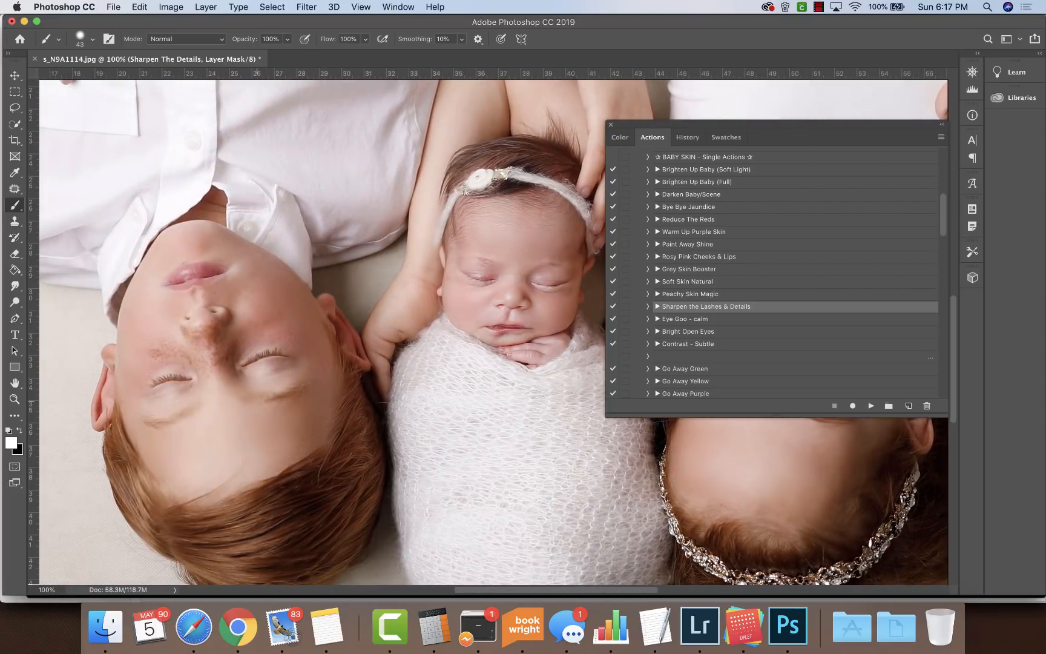
{"action": "left_click_drag", "start_coordinate": [254, 361], "coordinate": [277, 355]}
{"action": "left_click_drag", "start_coordinate": [193, 379], "coordinate": [157, 376]}
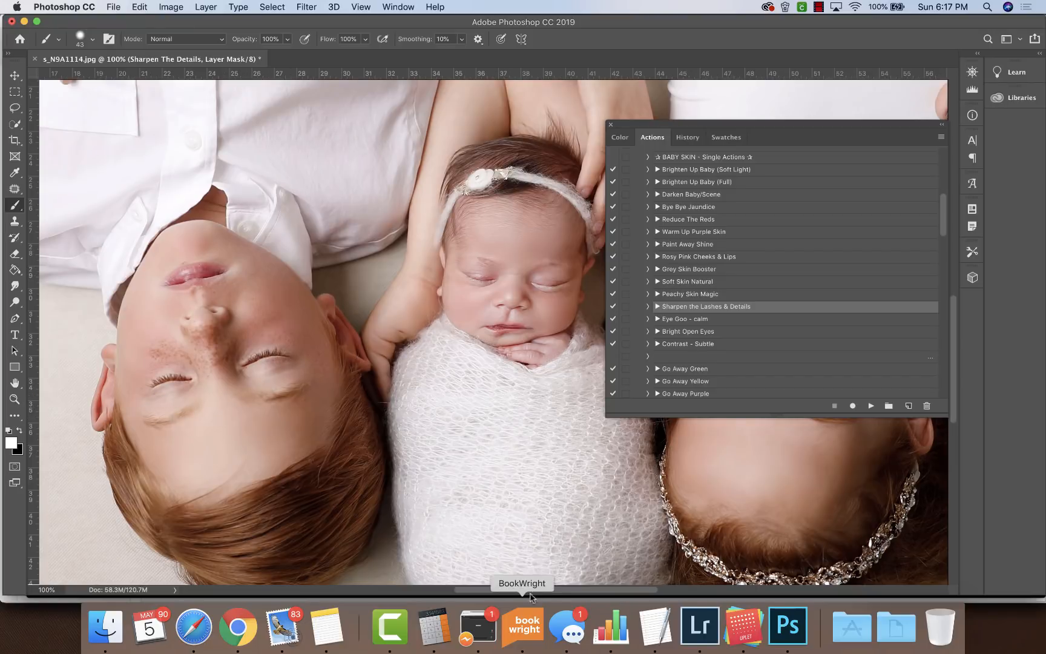
{"action": "left_click_drag", "start_coordinate": [531, 591], "coordinate": [610, 591]}
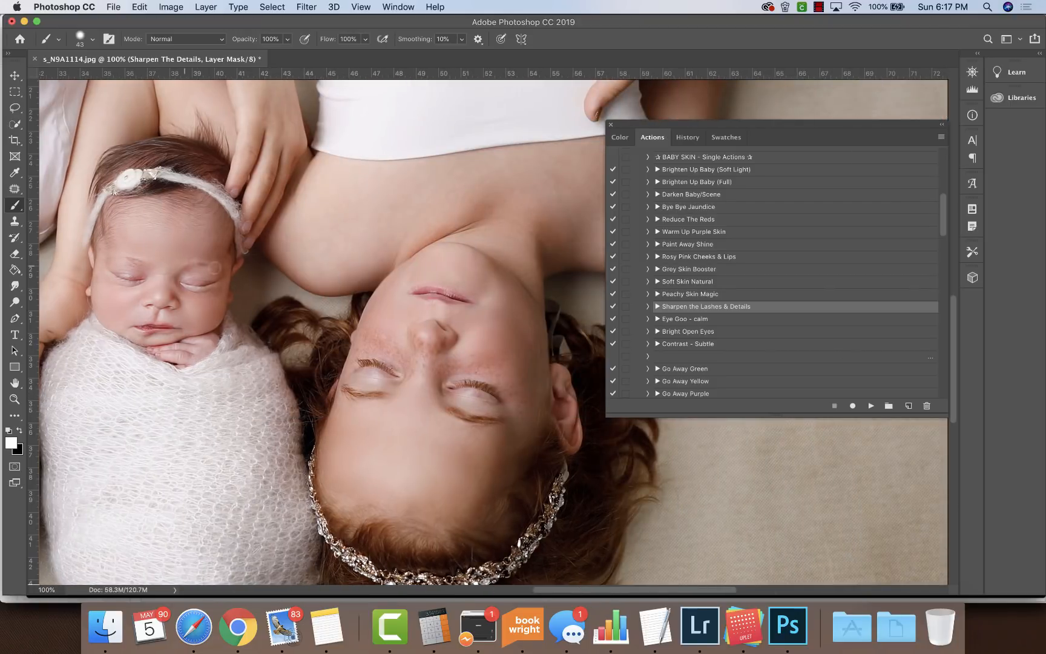
- Flatten the sharpened image and run the Go Away Reds *extra* action
{"action": "left_click", "coordinate": [375, 6]}
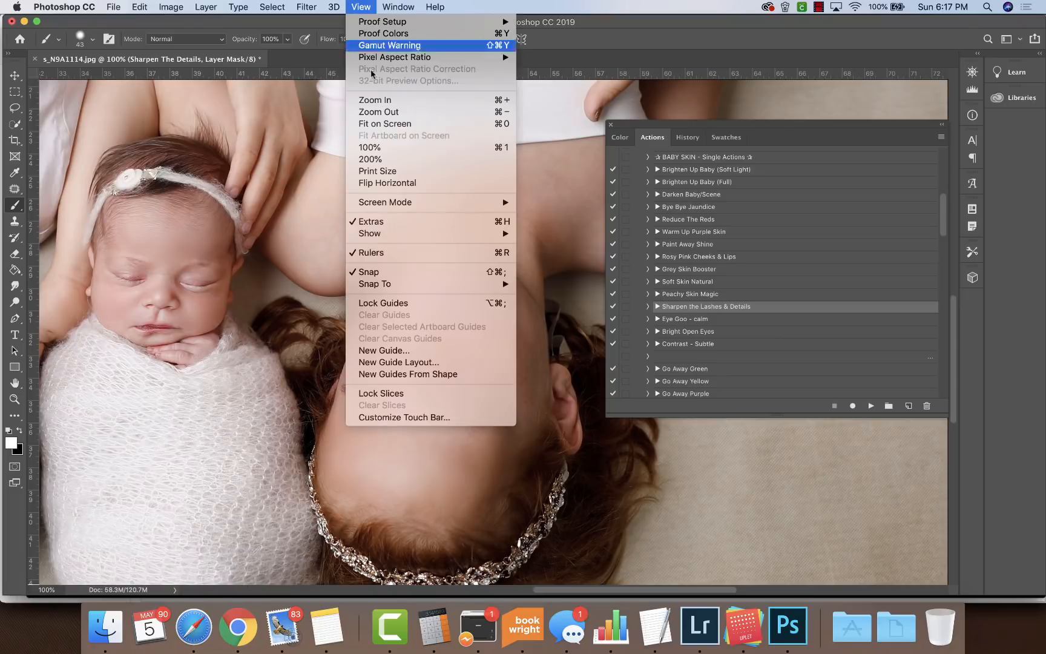
{"action": "left_click", "coordinate": [400, 126]}
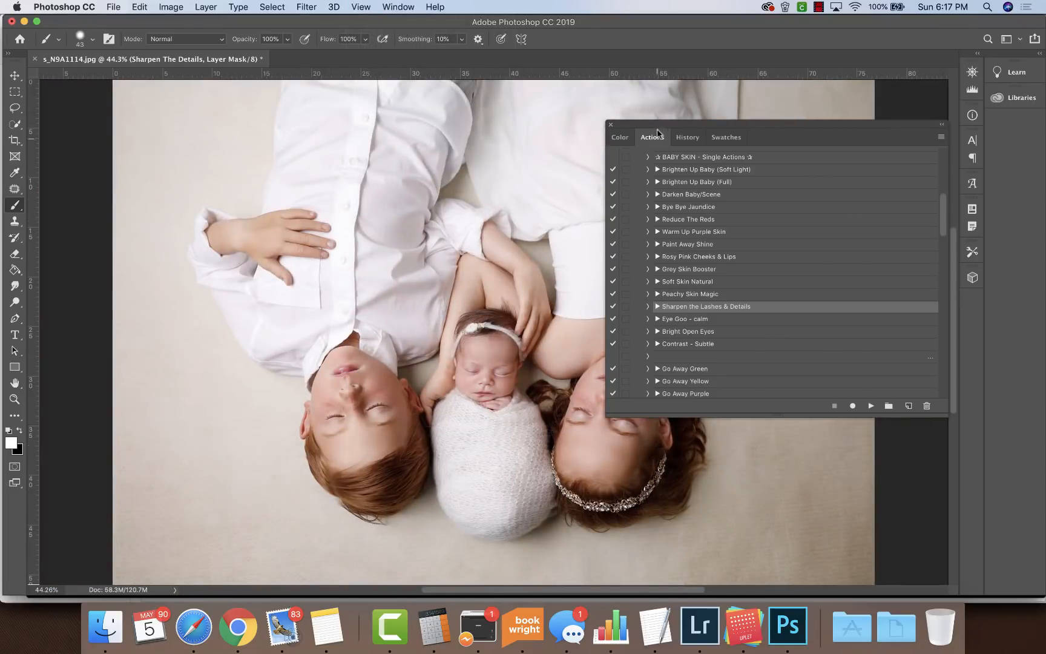
{"action": "left_click", "coordinate": [204, 7]}
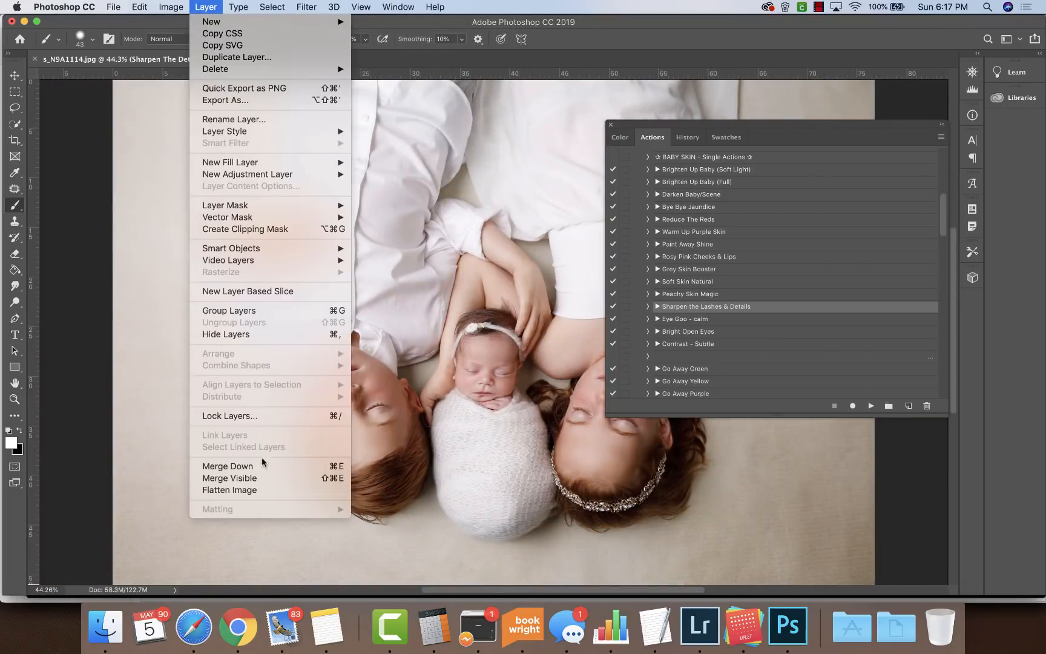
{"action": "left_click", "coordinate": [260, 488]}
{"action": "scroll", "coordinate": [775, 337], "scroll_direction": "down", "scroll_amount": 3}
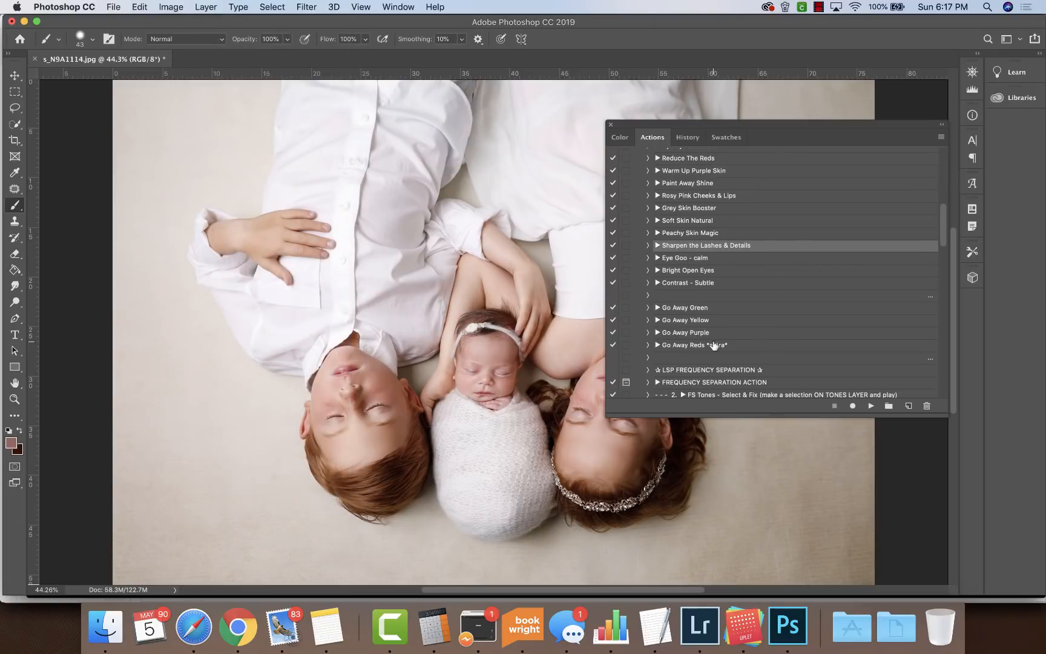
{"action": "left_click", "coordinate": [713, 345]}
{"action": "left_click", "coordinate": [870, 405]}
- Paint the red reduction onto the boy's and the baby's faces with a 220 px brush at 31% opacity
{"action": "left_click", "coordinate": [92, 40]}
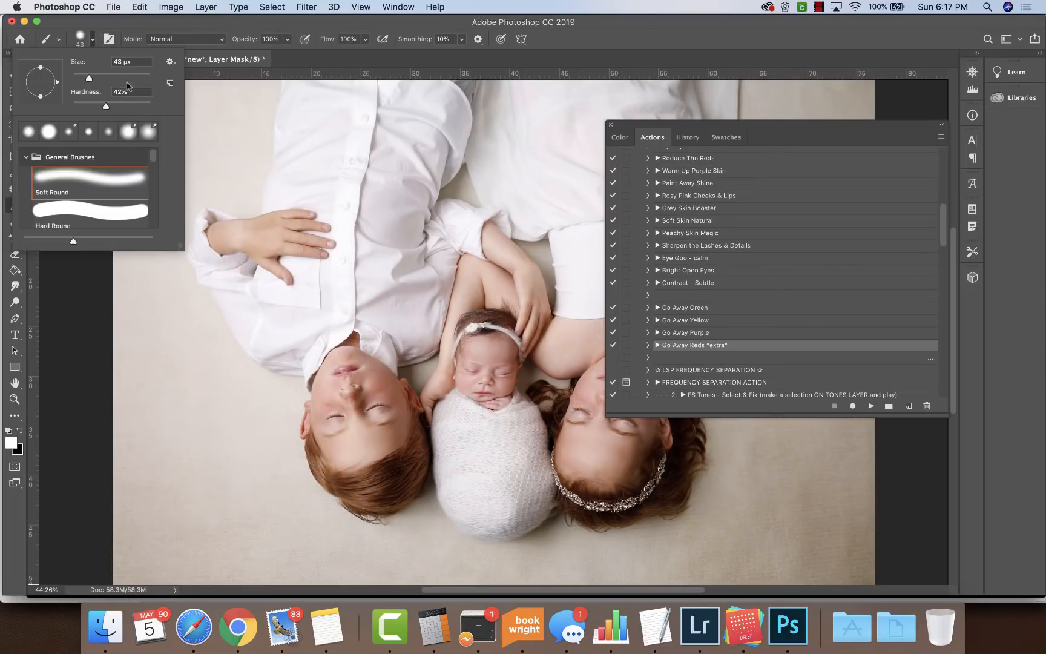
{"action": "left_click", "coordinate": [92, 104]}
{"action": "left_click", "coordinate": [288, 39]}
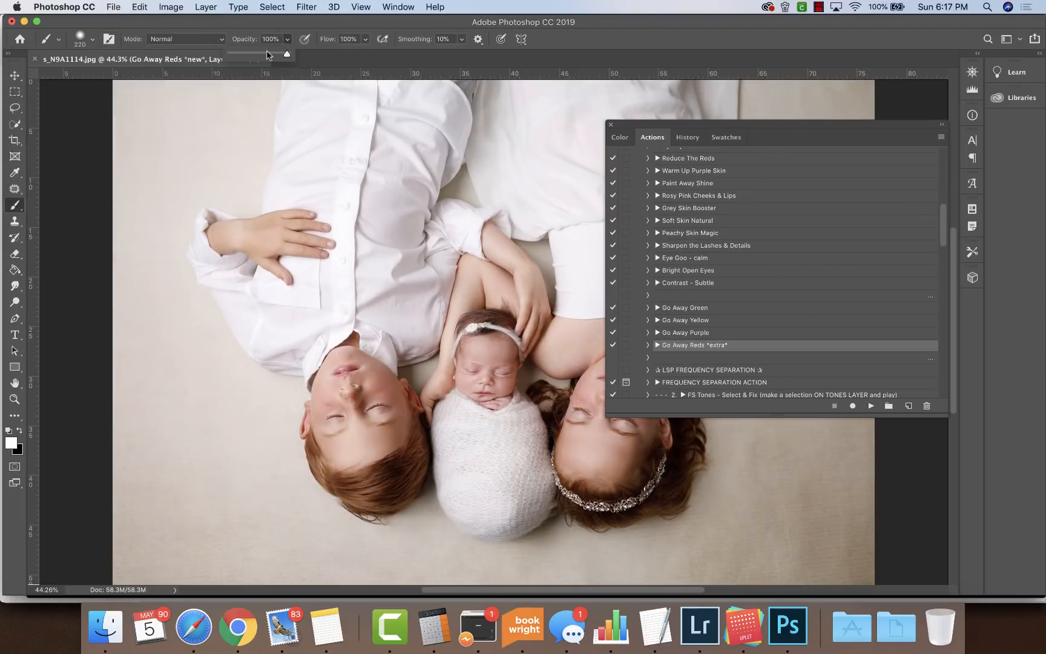
{"action": "left_click", "coordinate": [247, 53]}
{"action": "left_click", "coordinate": [341, 357]}
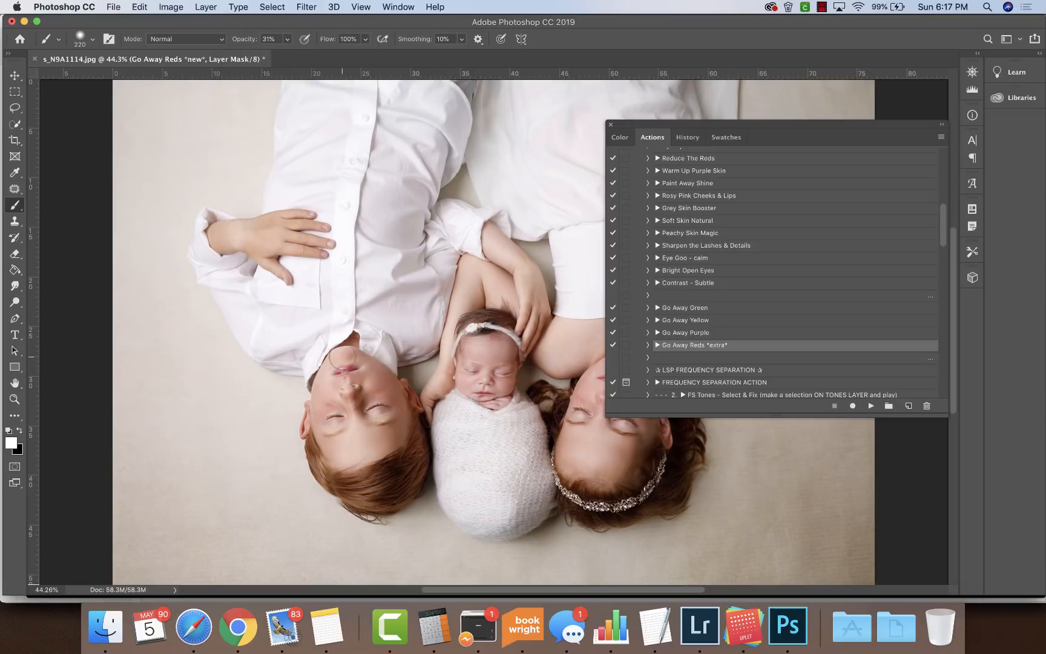
{"action": "left_click_drag", "start_coordinate": [326, 396], "coordinate": [343, 403]}
{"action": "left_click_drag", "start_coordinate": [459, 383], "coordinate": [473, 370]}
{"action": "left_click_drag", "start_coordinate": [657, 124], "coordinate": [754, 137]}
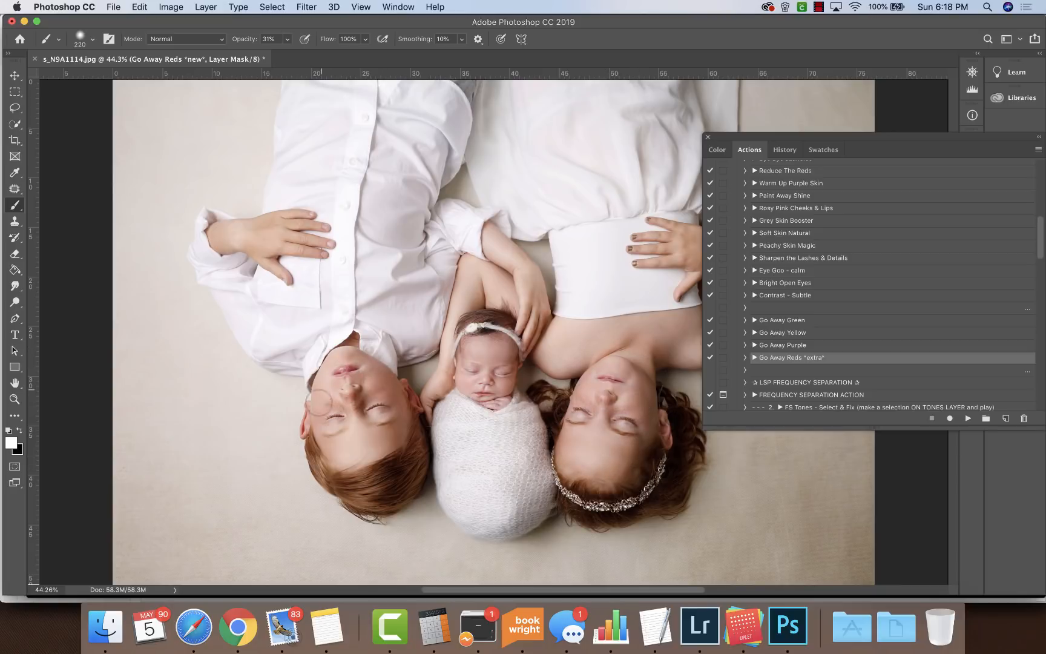
- Flatten the image and brighten it with a Curves adjustment, slightly raising the RGB curve in the darker tones
{"action": "left_click", "coordinate": [194, 7]}
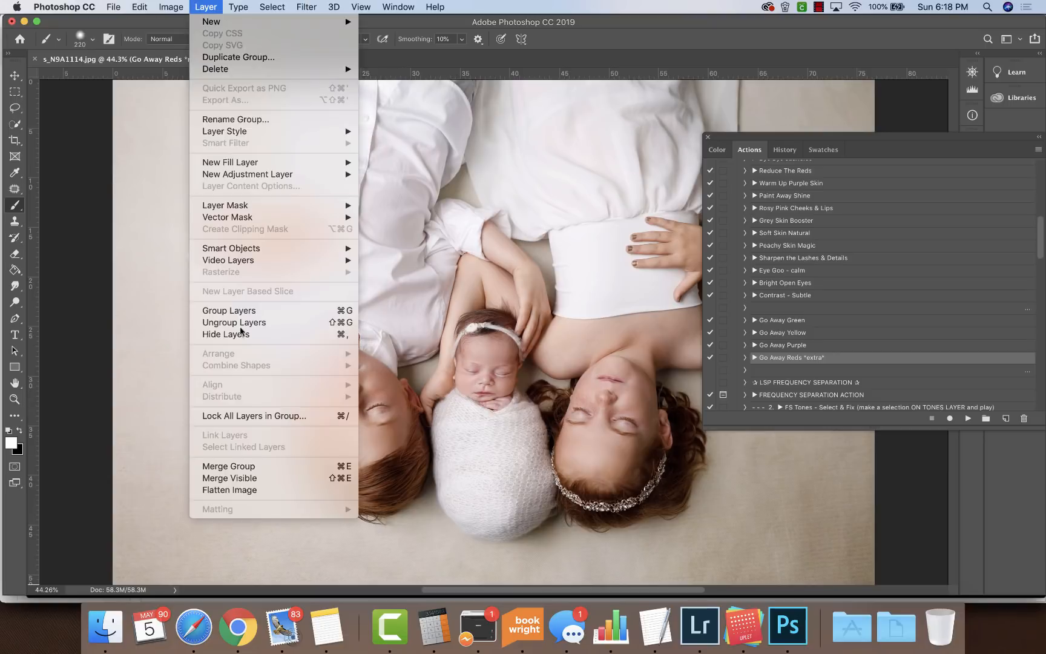
{"action": "left_click", "coordinate": [242, 492]}
{"action": "left_click", "coordinate": [170, 7]}
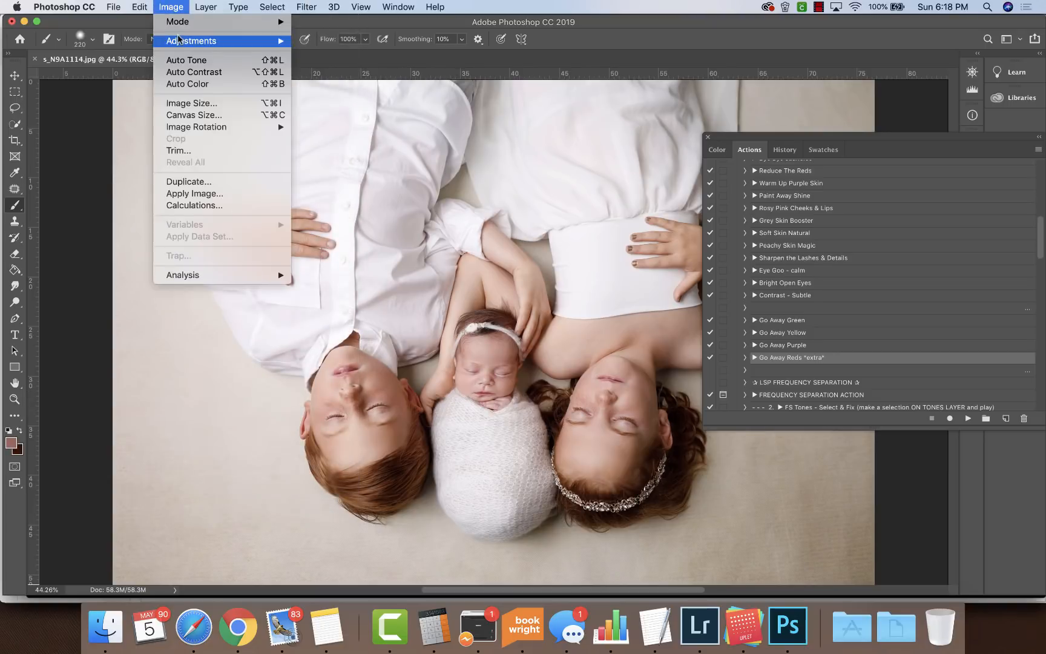
{"action": "mouse_move", "coordinate": [182, 40]}
{"action": "left_click", "coordinate": [319, 63]}
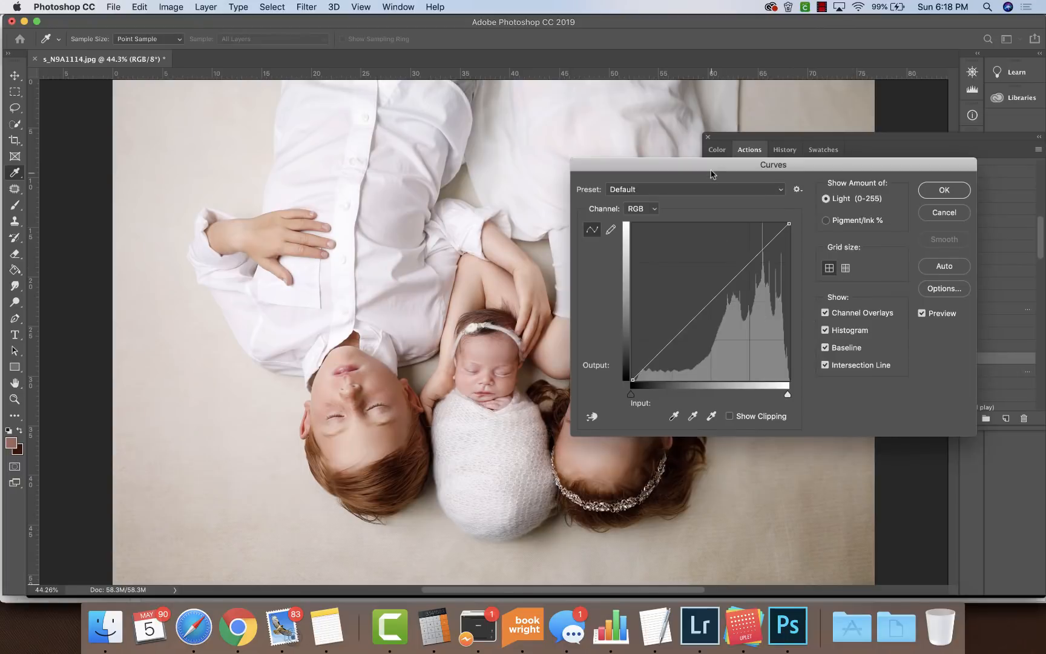
{"action": "left_click_drag", "start_coordinate": [713, 168], "coordinate": [844, 166]}
{"action": "left_click", "coordinate": [814, 320]}
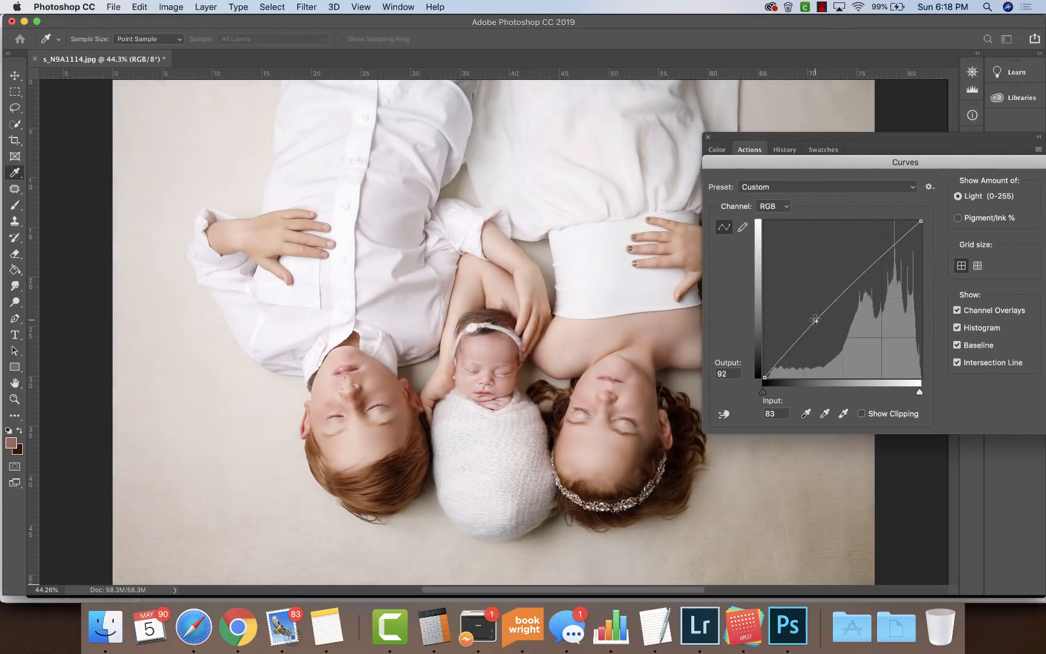
{"action": "left_click_drag", "start_coordinate": [815, 322], "coordinate": [815, 320]}
{"action": "left_click_drag", "start_coordinate": [919, 156], "coordinate": [788, 156]}
{"action": "left_click", "coordinate": [945, 181]}
- Collapse the actions list, fit the whole portrait on screen and save the retouched file
{"action": "left_click", "coordinate": [1039, 137]}
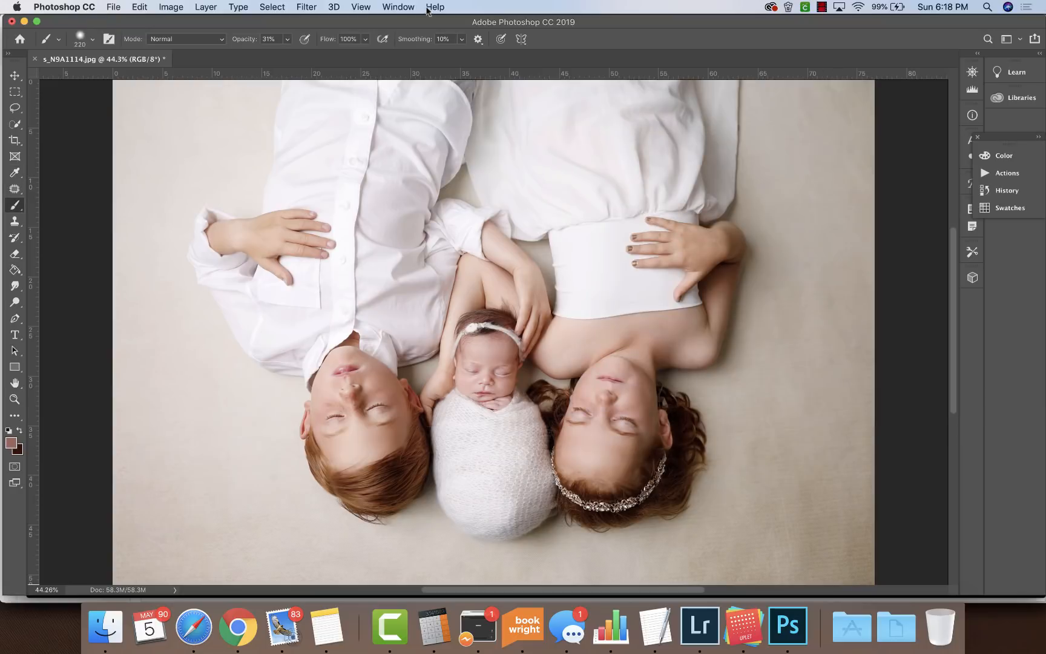
{"action": "left_click", "coordinate": [360, 7]}
{"action": "left_click", "coordinate": [393, 126]}
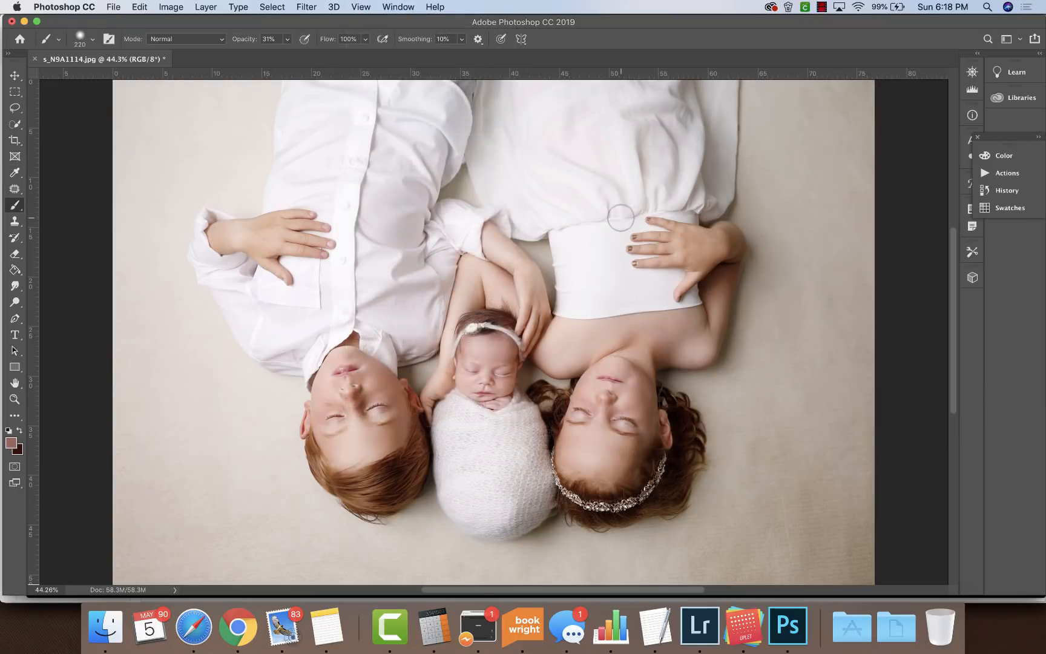
{"action": "left_click", "coordinate": [112, 7]}
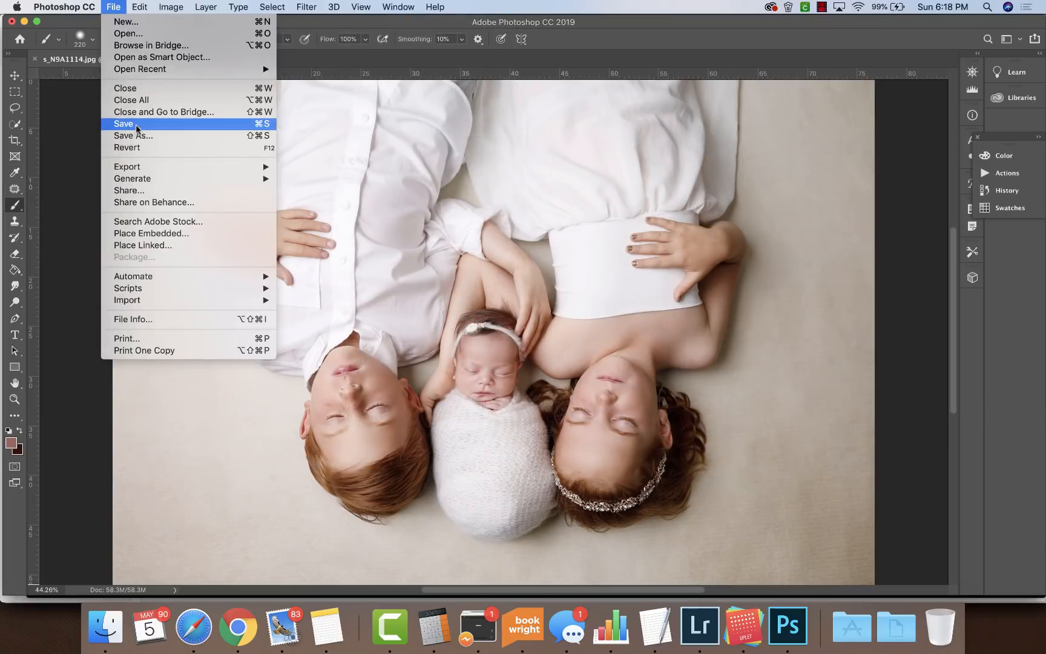
{"action": "left_click", "coordinate": [141, 128]}
- Take a history snapshot of the finished edit and switch to the original image state for a before-and-after comparison
{"action": "left_click", "coordinate": [394, 6]}
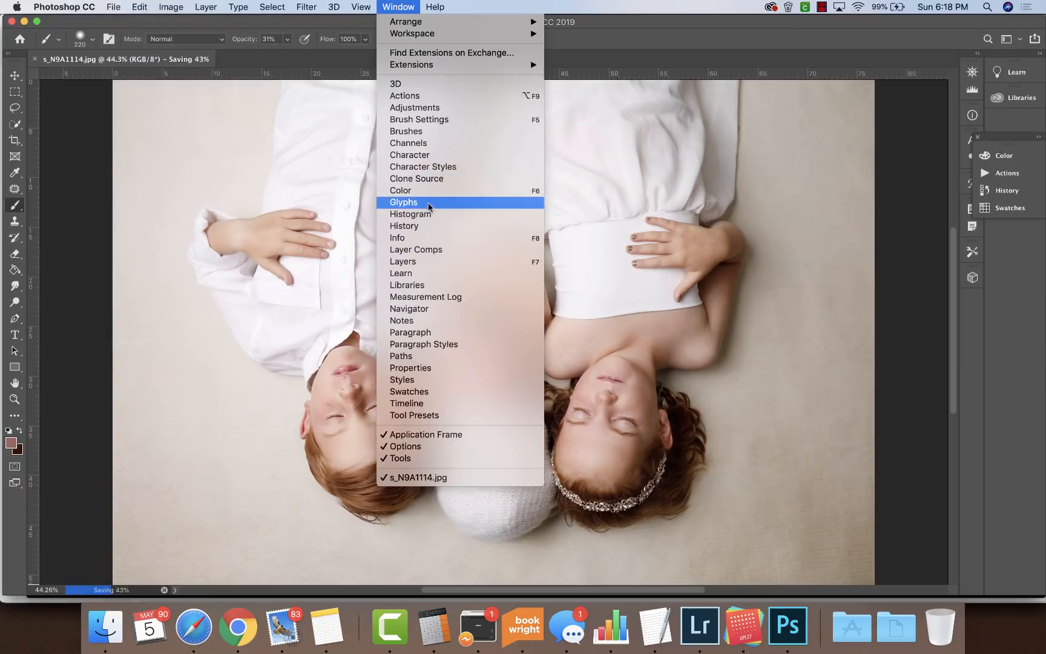
{"action": "left_click", "coordinate": [420, 223]}
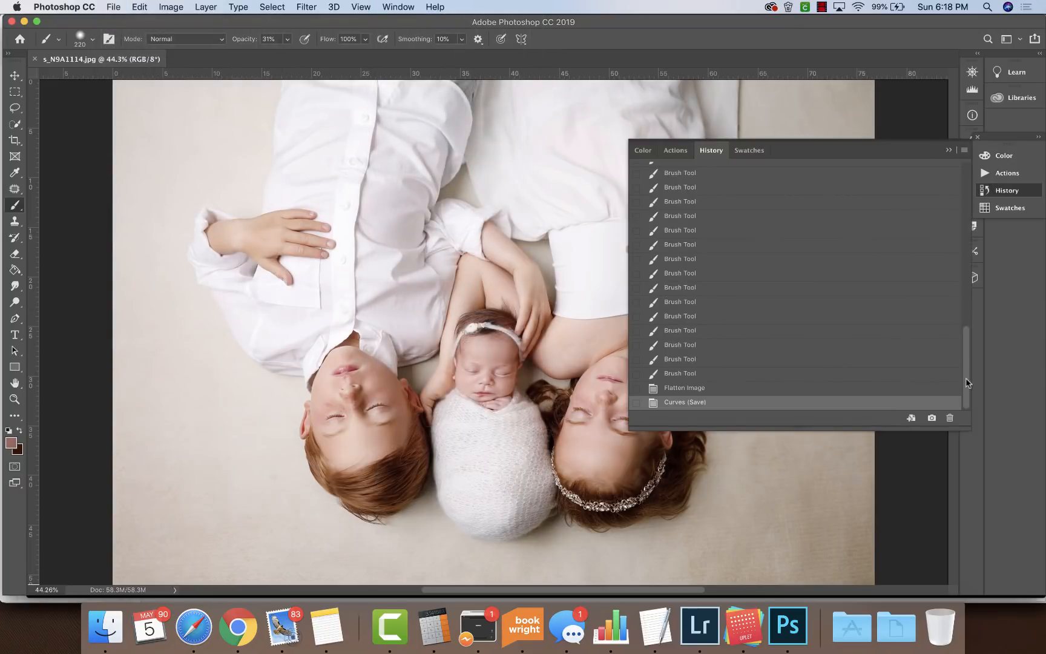
{"action": "left_click_drag", "start_coordinate": [967, 382], "coordinate": [967, 179]}
{"action": "left_click_drag", "start_coordinate": [856, 160], "coordinate": [950, 119]}
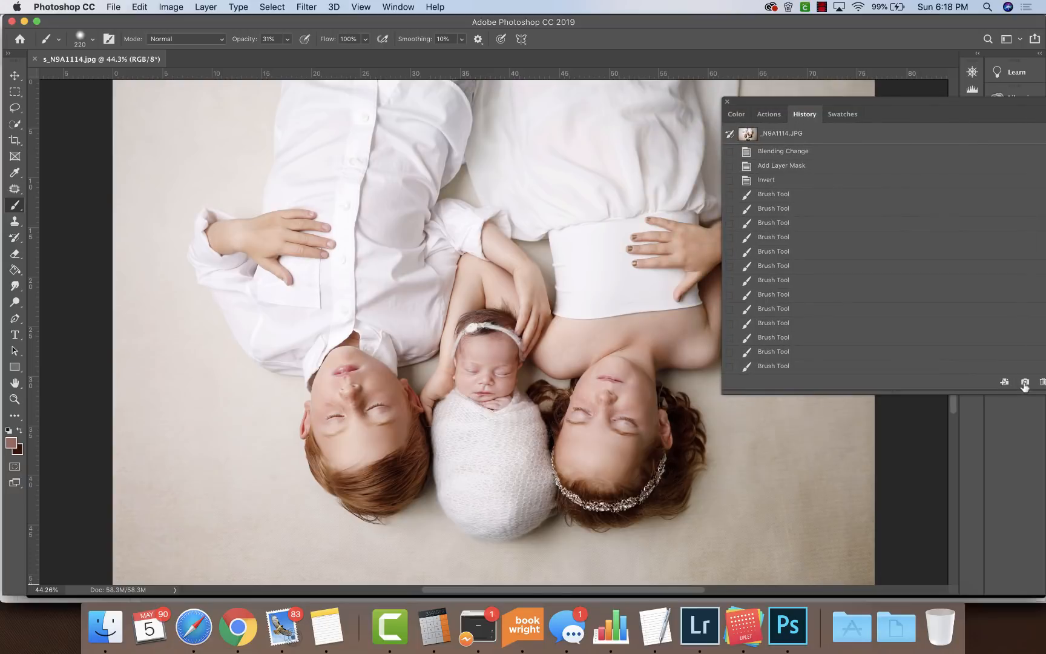
{"action": "scroll", "coordinate": [852, 165], "scroll_direction": "down", "scroll_amount": 5}
{"action": "scroll", "coordinate": [802, 219], "scroll_direction": "up", "scroll_amount": 5}
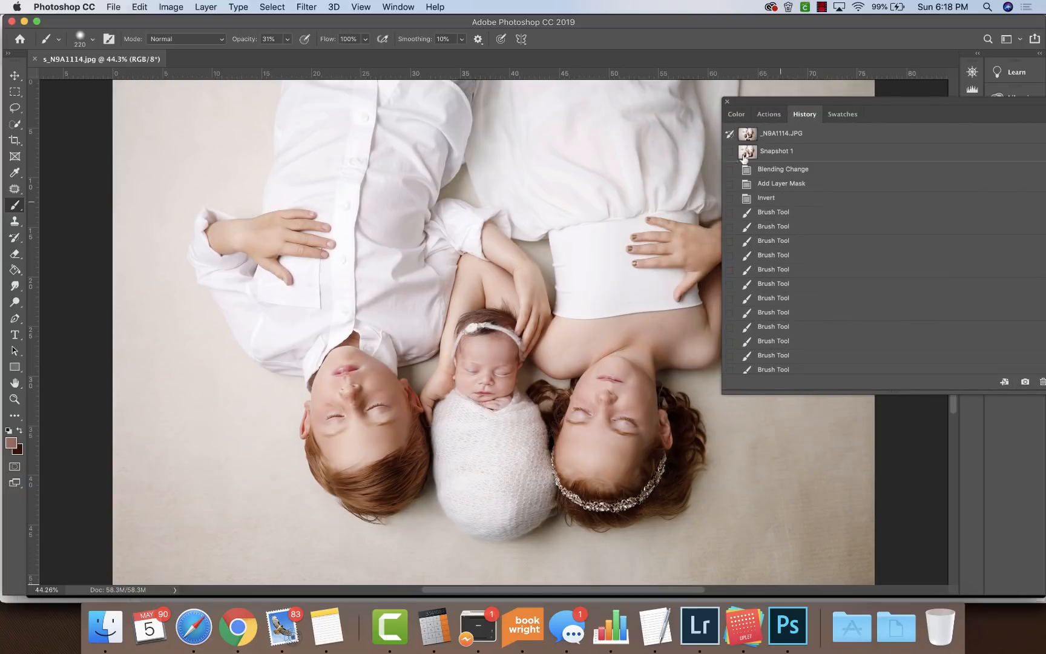
{"action": "left_click", "coordinate": [773, 134]}
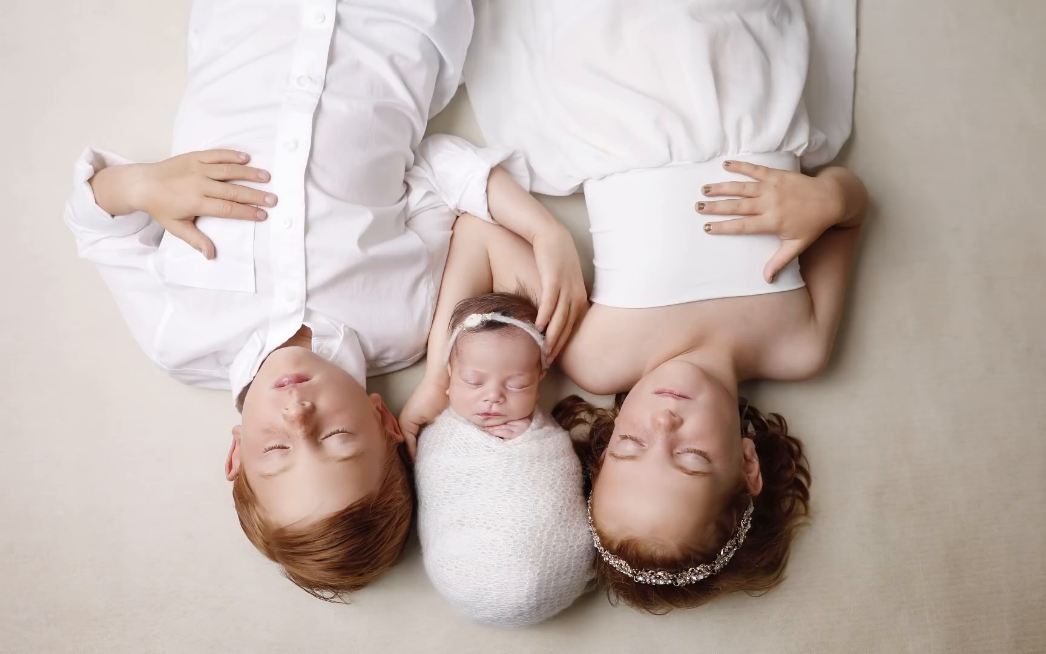